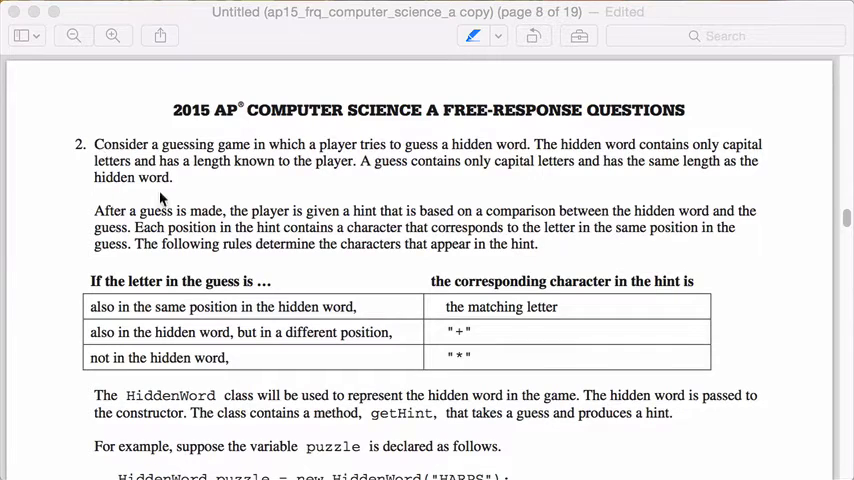
{"action": "scroll", "coordinate": [409, 131], "scroll_direction": "down", "scroll_amount": 2}
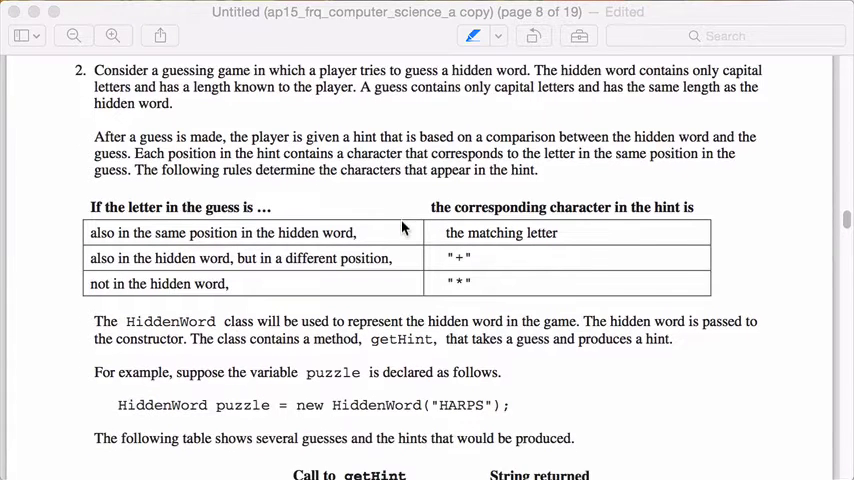
{"action": "scroll", "coordinate": [402, 228], "scroll_direction": "down", "scroll_amount": 3}
{"action": "scroll", "coordinate": [403, 228], "scroll_direction": "down", "scroll_amount": 3}
{"action": "scroll", "coordinate": [403, 228], "scroll_direction": "down", "scroll_amount": 5}
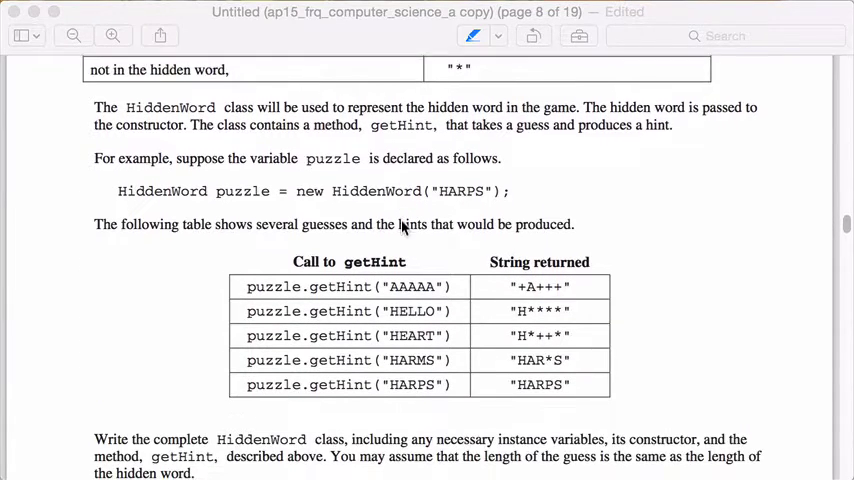
{"action": "scroll", "coordinate": [403, 228], "scroll_direction": "down", "scroll_amount": 2}
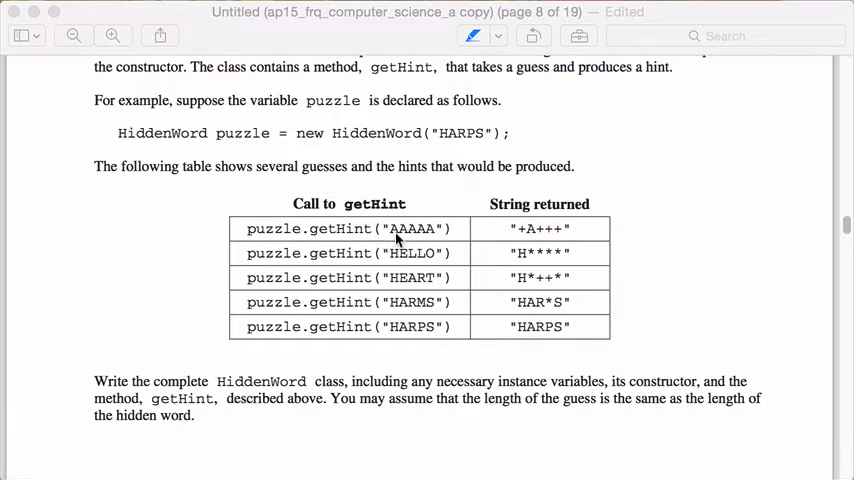
Bring the problem PDF with the getHint example table to the front.
{"action": "left_click", "coordinate": [558, 229]}
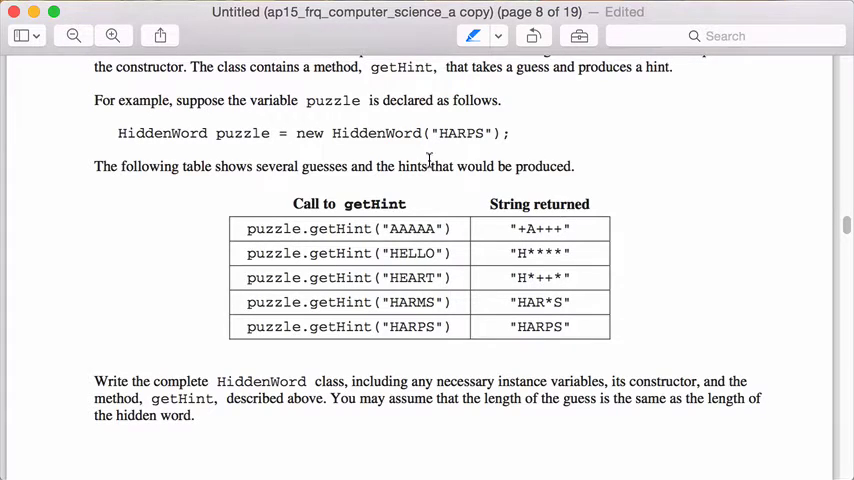
Switch to Preview and handwrite the hidden word HARPS beside the code line.
{"action": "key", "text": "super+Tab"}
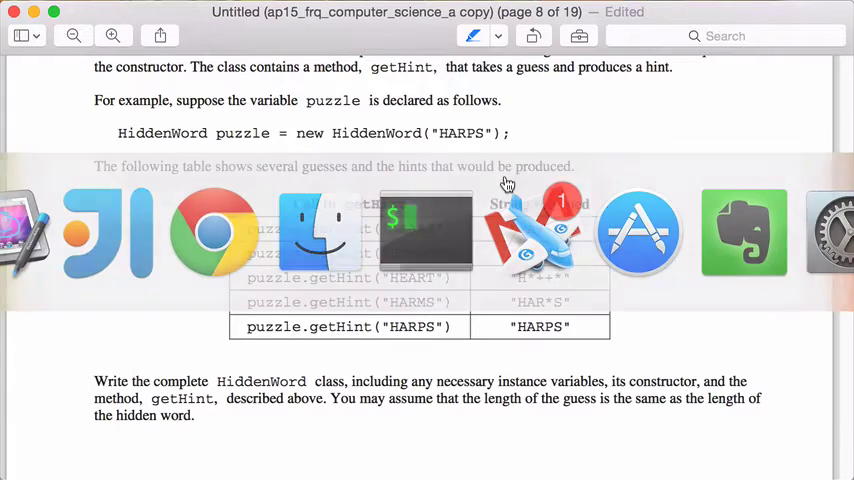
{"action": "key", "text": "super+Tab"}
{"action": "key", "text": "super+Tab"}
{"action": "key", "text": "super+Tab"}
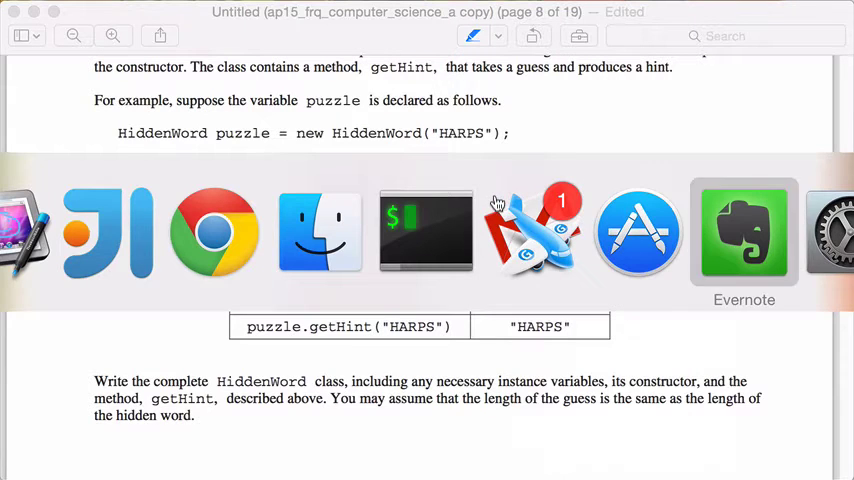
{"action": "key", "text": "super+Tab"}
{"action": "key", "text": "super+Tab"}
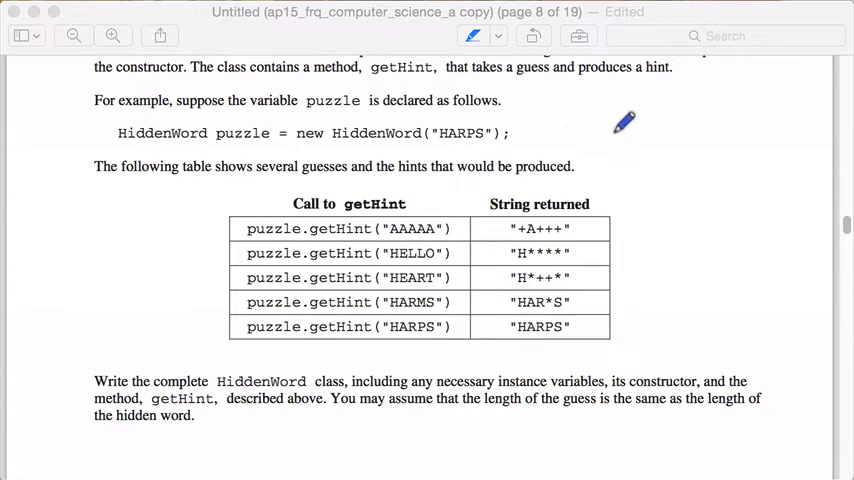
{"action": "mouse_move", "coordinate": [608, 127]}
{"action": "left_mouse_down"}
{"action": "mouse_move", "coordinate": [608, 160]}
{"action": "mouse_move", "coordinate": [610, 143]}
{"action": "mouse_move", "coordinate": [645, 155]}
{"action": "mouse_move", "coordinate": [643, 142]}
{"action": "mouse_move", "coordinate": [690, 150]}
{"action": "left_mouse_up"}
{"action": "mouse_move", "coordinate": [696, 116]}
{"action": "left_mouse_down"}
{"action": "mouse_move", "coordinate": [696, 150]}
{"action": "mouse_move", "coordinate": [698, 135]}
{"action": "left_mouse_up"}
{"action": "left_click_drag", "start_coordinate": [751, 116], "coordinate": [734, 144]}
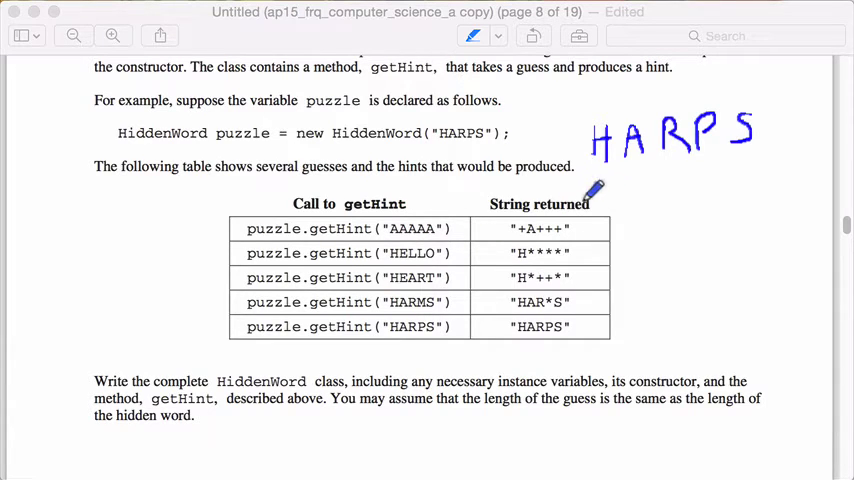
Handwrite the guess AAAAA under HARPS with an arrow and the matching A of its hint.
{"action": "mouse_move", "coordinate": [590, 204]}
{"action": "left_mouse_down"}
{"action": "mouse_move", "coordinate": [601, 176]}
{"action": "mouse_move", "coordinate": [646, 197]}
{"action": "mouse_move", "coordinate": [643, 186]}
{"action": "mouse_move", "coordinate": [675, 172]}
{"action": "mouse_move", "coordinate": [686, 192]}
{"action": "mouse_move", "coordinate": [682, 186]}
{"action": "mouse_move", "coordinate": [710, 168]}
{"action": "left_mouse_up"}
{"action": "mouse_move", "coordinate": [710, 168]}
{"action": "left_mouse_down"}
{"action": "mouse_move", "coordinate": [720, 194]}
{"action": "mouse_move", "coordinate": [718, 186]}
{"action": "mouse_move", "coordinate": [748, 166]}
{"action": "left_mouse_up"}
{"action": "left_click_drag", "start_coordinate": [748, 166], "coordinate": [752, 182]}
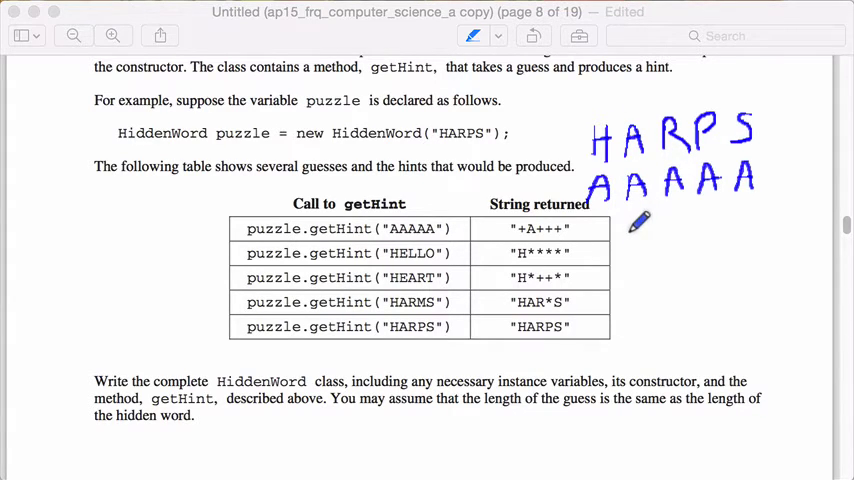
{"action": "left_click_drag", "start_coordinate": [630, 262], "coordinate": [654, 262]}
{"action": "left_click_drag", "start_coordinate": [568, 189], "coordinate": [592, 193]}
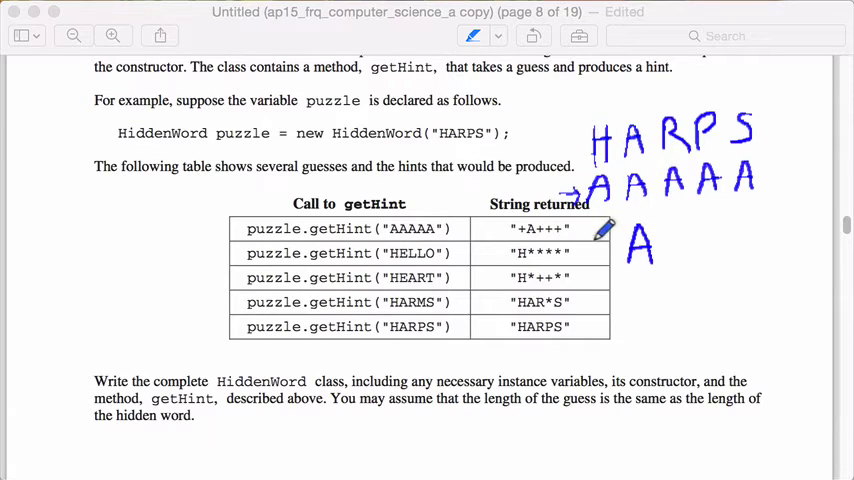
Circle the matching A and complete the handwritten hint +A+++ with its plus marks.
{"action": "left_click_drag", "start_coordinate": [590, 244], "coordinate": [608, 244]}
{"action": "left_click_drag", "start_coordinate": [599, 235], "coordinate": [599, 254]}
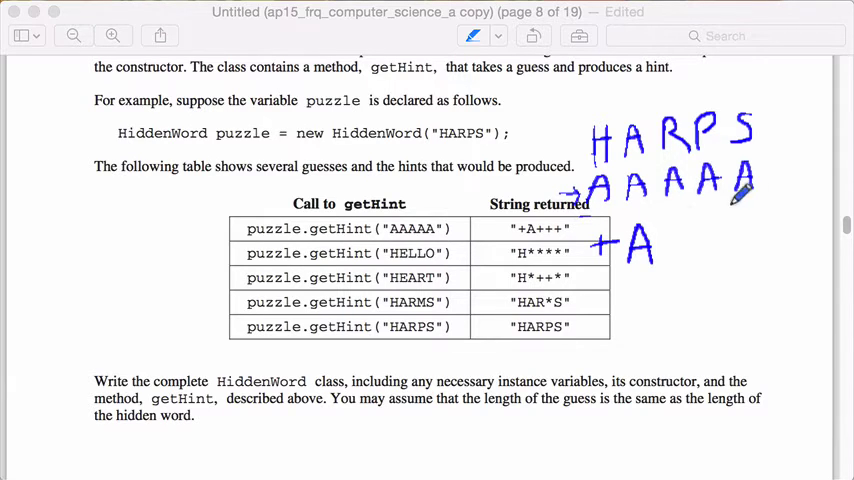
{"action": "left_click_drag", "start_coordinate": [635, 118], "coordinate": [648, 120]}
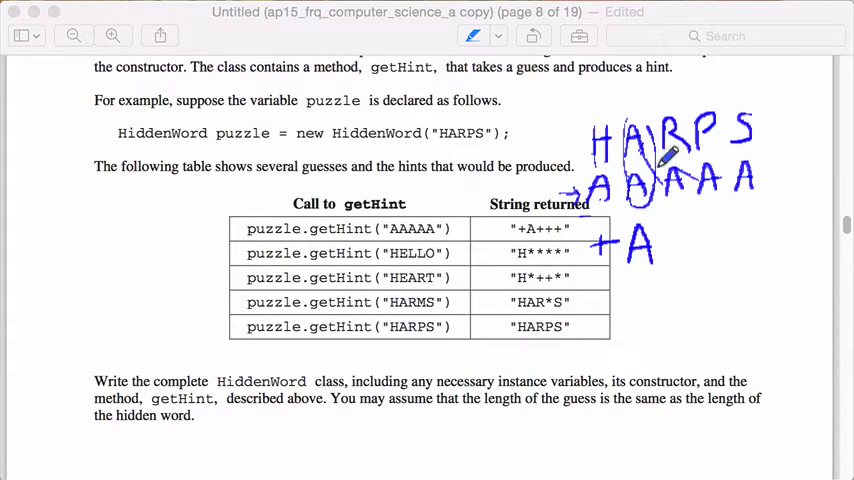
{"action": "left_click_drag", "start_coordinate": [657, 163], "coordinate": [690, 190]}
{"action": "mouse_move", "coordinate": [672, 238]}
{"action": "left_mouse_down"}
{"action": "mouse_move", "coordinate": [752, 228]}
{"action": "mouse_move", "coordinate": [752, 236]}
{"action": "left_mouse_up"}
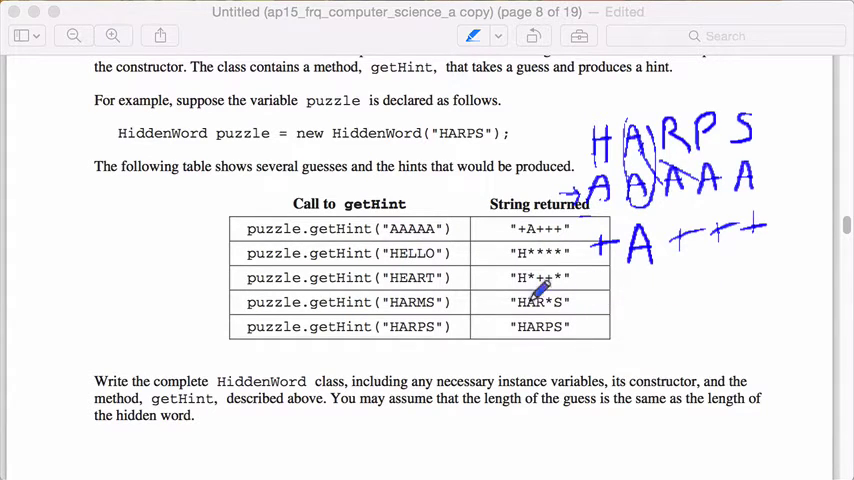
Handwrite HARPS in the left margin of the page.
{"action": "left_click_drag", "start_coordinate": [27, 209], "coordinate": [23, 255]}
{"action": "mouse_move", "coordinate": [24, 236]}
{"action": "left_mouse_down"}
{"action": "mouse_move", "coordinate": [48, 230]}
{"action": "mouse_move", "coordinate": [45, 251]}
{"action": "left_mouse_up"}
{"action": "left_click_drag", "start_coordinate": [70, 222], "coordinate": [68, 250]}
{"action": "mouse_move", "coordinate": [71, 222]}
{"action": "left_mouse_down"}
{"action": "mouse_move", "coordinate": [90, 218]}
{"action": "mouse_move", "coordinate": [100, 252]}
{"action": "left_mouse_up"}
{"action": "left_click_drag", "start_coordinate": [110, 212], "coordinate": [108, 252]}
{"action": "left_click_drag", "start_coordinate": [111, 212], "coordinate": [140, 250]}
{"action": "left_click_drag", "start_coordinate": [150, 212], "coordinate": [148, 250]}
{"action": "left_click_drag", "start_coordinate": [151, 212], "coordinate": [152, 236]}
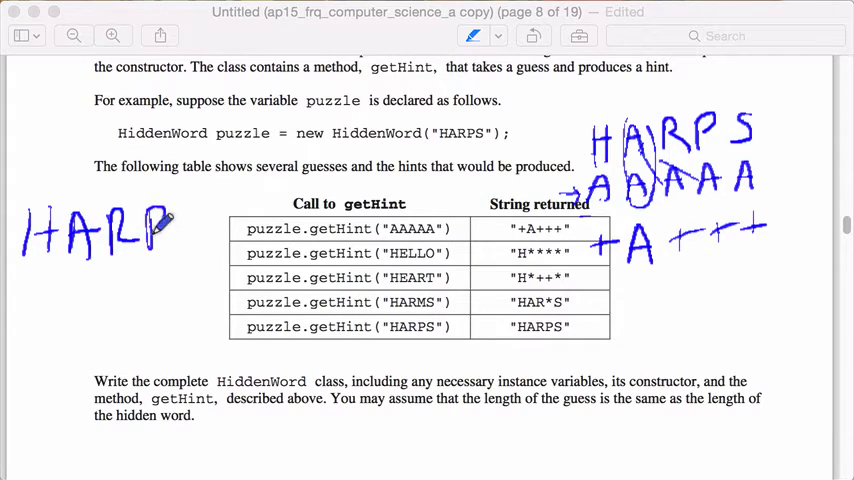
{"action": "left_click_drag", "start_coordinate": [200, 205], "coordinate": [178, 247]}
Handwrite the guess HELLO below HARPS and begin its hint with H and an asterisk.
{"action": "mouse_move", "coordinate": [30, 272]}
{"action": "left_mouse_down"}
{"action": "mouse_move", "coordinate": [30, 325]}
{"action": "mouse_move", "coordinate": [46, 288]}
{"action": "mouse_move", "coordinate": [58, 318]}
{"action": "left_mouse_up"}
{"action": "left_click_drag", "start_coordinate": [68, 277], "coordinate": [90, 276]}
{"action": "mouse_move", "coordinate": [68, 278]}
{"action": "left_mouse_down"}
{"action": "mouse_move", "coordinate": [68, 315]}
{"action": "mouse_move", "coordinate": [88, 295]}
{"action": "left_mouse_up"}
{"action": "left_click_drag", "start_coordinate": [69, 313], "coordinate": [95, 311]}
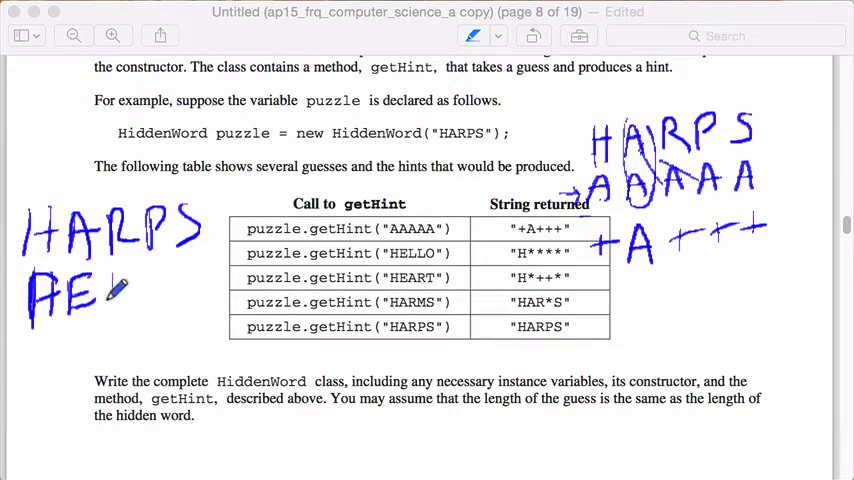
{"action": "left_click_drag", "start_coordinate": [112, 280], "coordinate": [135, 306]}
{"action": "left_click_drag", "start_coordinate": [155, 273], "coordinate": [176, 296]}
{"action": "left_click_drag", "start_coordinate": [203, 268], "coordinate": [205, 270]}
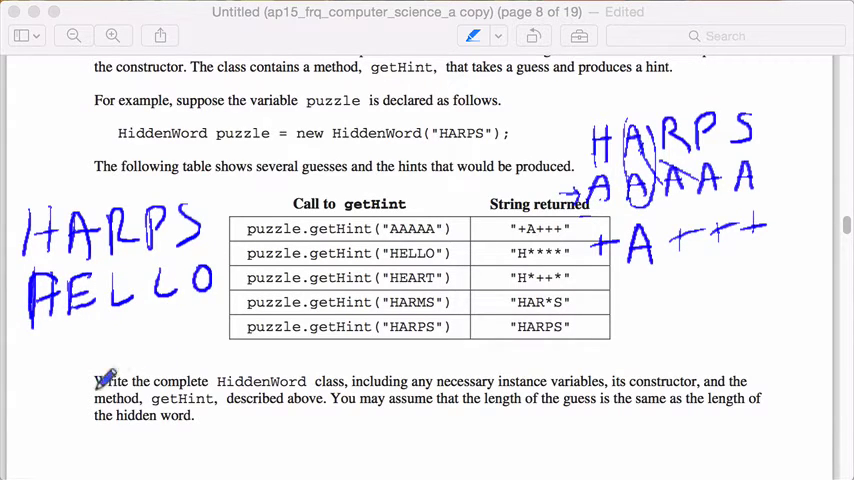
{"action": "mouse_move", "coordinate": [36, 340]}
{"action": "left_mouse_down"}
{"action": "mouse_move", "coordinate": [31, 390]}
{"action": "mouse_move", "coordinate": [50, 362]}
{"action": "left_mouse_up"}
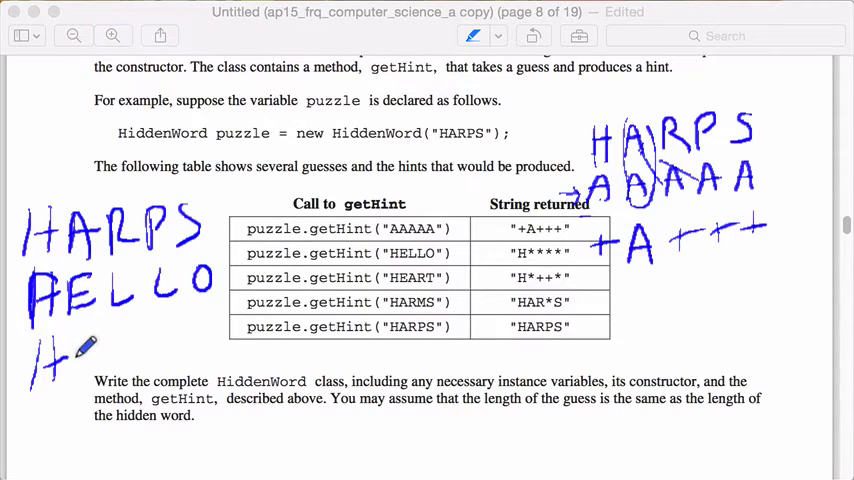
{"action": "mouse_move", "coordinate": [84, 348]}
{"action": "left_mouse_down"}
{"action": "mouse_move", "coordinate": [108, 370]}
{"action": "mouse_move", "coordinate": [82, 374]}
{"action": "mouse_move", "coordinate": [92, 378]}
{"action": "left_mouse_up"}
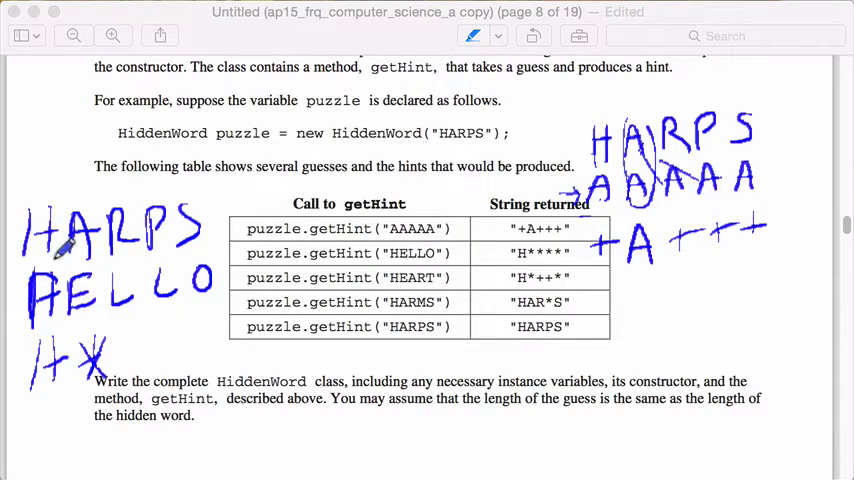
{"action": "mouse_move", "coordinate": [112, 342]}
{"action": "left_mouse_down"}
{"action": "mouse_move", "coordinate": [126, 362]}
{"action": "mouse_move", "coordinate": [114, 366]}
{"action": "mouse_move", "coordinate": [121, 372]}
{"action": "left_mouse_up"}
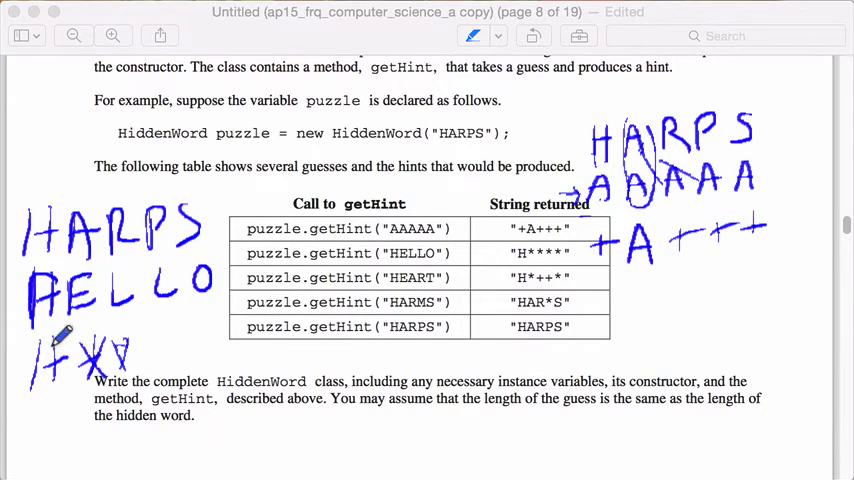
Handwrite the guess HARMS above HARPS with an R above the code line.
{"action": "mouse_move", "coordinate": [22, 145]}
{"action": "left_mouse_down"}
{"action": "mouse_move", "coordinate": [22, 190]}
{"action": "mouse_move", "coordinate": [62, 162]}
{"action": "left_mouse_up"}
{"action": "mouse_move", "coordinate": [62, 142]}
{"action": "left_mouse_down"}
{"action": "mouse_move", "coordinate": [62, 188]}
{"action": "mouse_move", "coordinate": [92, 185]}
{"action": "mouse_move", "coordinate": [90, 166]}
{"action": "left_mouse_up"}
{"action": "mouse_move", "coordinate": [95, 150]}
{"action": "left_mouse_down"}
{"action": "mouse_move", "coordinate": [97, 180]}
{"action": "mouse_move", "coordinate": [170, 185]}
{"action": "left_mouse_up"}
{"action": "left_click_drag", "start_coordinate": [192, 155], "coordinate": [178, 185]}
{"action": "left_click_drag", "start_coordinate": [95, 160], "coordinate": [95, 225]}
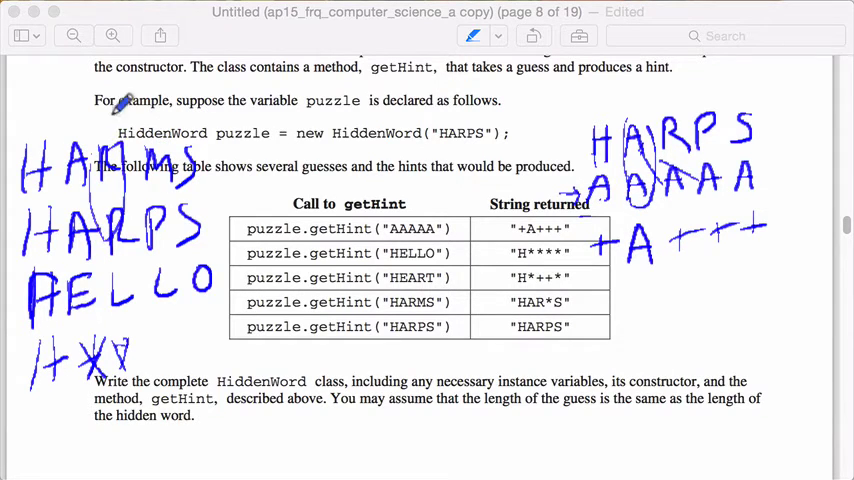
{"action": "mouse_move", "coordinate": [100, 90]}
{"action": "left_mouse_down"}
{"action": "mouse_move", "coordinate": [100, 130]}
{"action": "mouse_move", "coordinate": [120, 128]}
{"action": "left_mouse_up"}
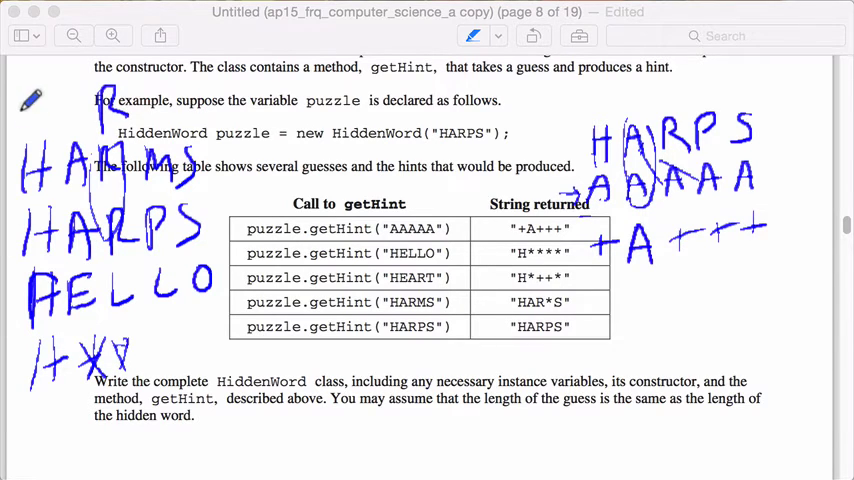
Circle the matching A letters and work out the HARMS hint HAR*S at top left.
{"action": "mouse_move", "coordinate": [30, 85]}
{"action": "left_mouse_down"}
{"action": "mouse_move", "coordinate": [30, 132]}
{"action": "mouse_move", "coordinate": [52, 108]}
{"action": "left_mouse_up"}
{"action": "mouse_move", "coordinate": [52, 88]}
{"action": "left_mouse_down"}
{"action": "mouse_move", "coordinate": [52, 132]}
{"action": "mouse_move", "coordinate": [28, 230]}
{"action": "left_mouse_up"}
{"action": "mouse_move", "coordinate": [58, 145]}
{"action": "left_mouse_down"}
{"action": "mouse_move", "coordinate": [64, 230]}
{"action": "mouse_move", "coordinate": [78, 85]}
{"action": "mouse_move", "coordinate": [95, 136]}
{"action": "left_mouse_up"}
{"action": "left_click_drag", "start_coordinate": [66, 114], "coordinate": [90, 112]}
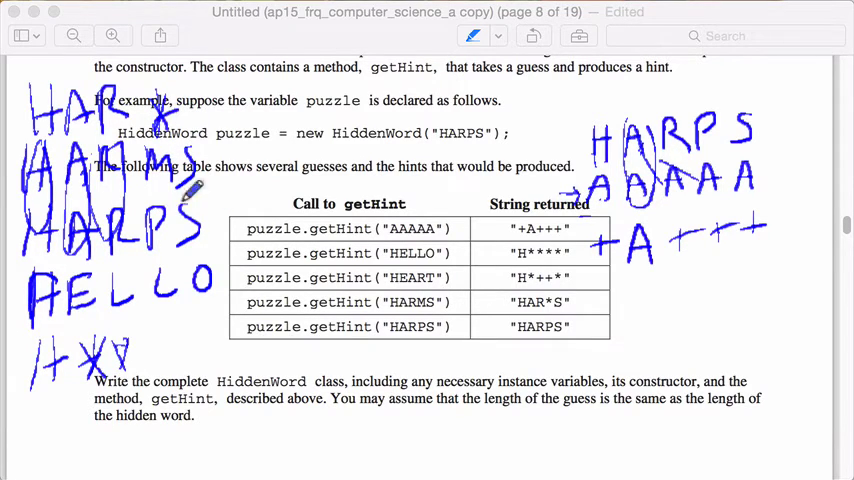
{"action": "left_click_drag", "start_coordinate": [200, 93], "coordinate": [213, 122]}
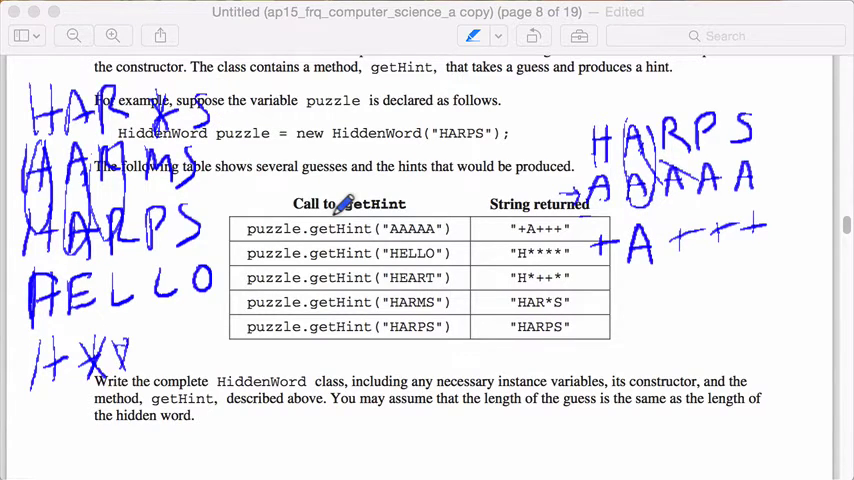
Flip between the PDF and Main.java, ending in the IntelliJ test program.
{"action": "key", "text": "super+Tab"}
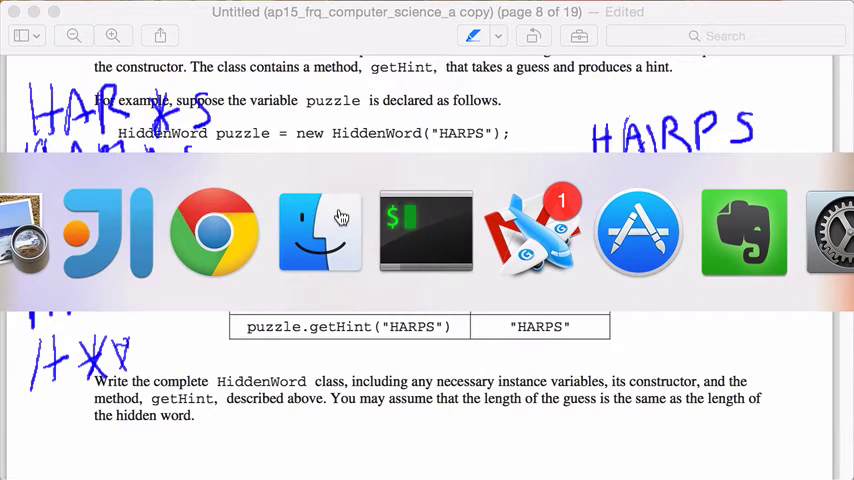
{"action": "key", "text": "super+shift+Tab"}
{"action": "key", "text": "super+shift+Tab"}
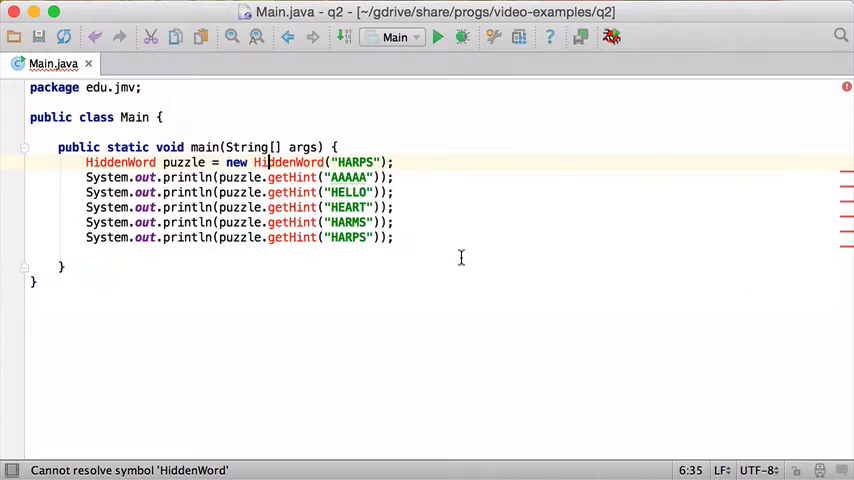
{"action": "key", "text": "super+Tab"}
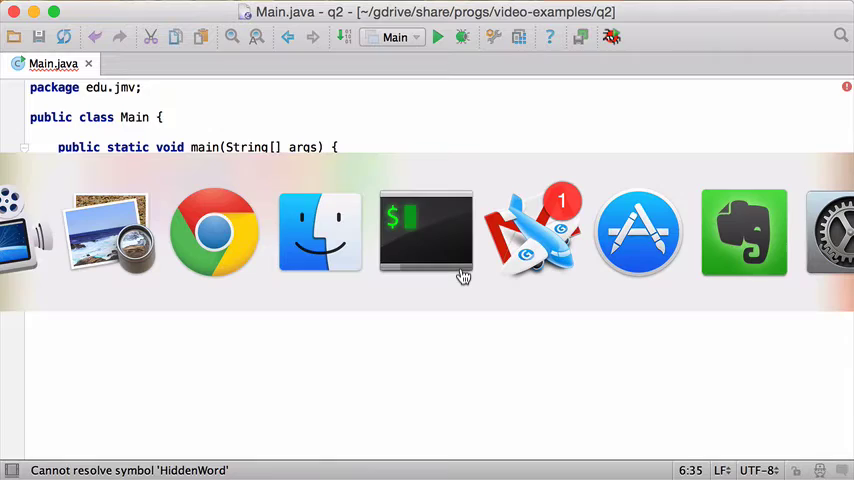
{"action": "key", "text": "super+shift+Tab"}
{"action": "key", "text": "super+Tab"}
{"action": "scroll", "coordinate": [461, 268], "scroll_direction": "down", "scroll_amount": 3}
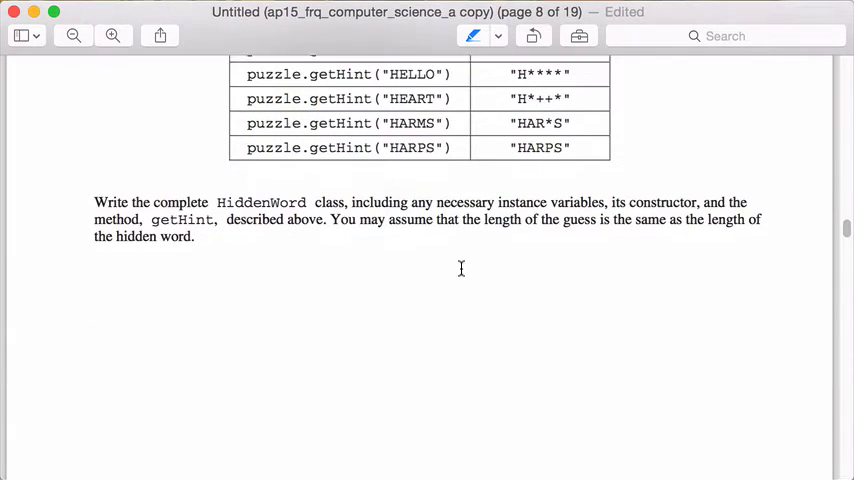
{"action": "scroll", "coordinate": [461, 268], "scroll_direction": "down", "scroll_amount": 1}
{"action": "scroll", "coordinate": [461, 268], "scroll_direction": "down", "scroll_amount": 1}
{"action": "scroll", "coordinate": [461, 268], "scroll_direction": "down", "scroll_amount": 5}
{"action": "scroll", "coordinate": [461, 268], "scroll_direction": "down", "scroll_amount": 5}
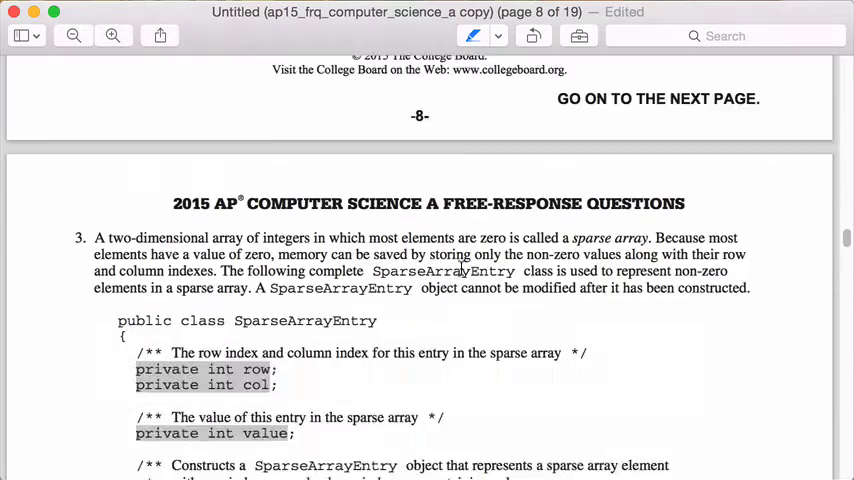
{"action": "scroll", "coordinate": [461, 268], "scroll_direction": "down", "scroll_amount": 2}
{"action": "scroll", "coordinate": [461, 268], "scroll_direction": "up", "scroll_amount": 5}
{"action": "scroll", "coordinate": [461, 268], "scroll_direction": "up", "scroll_amount": 10}
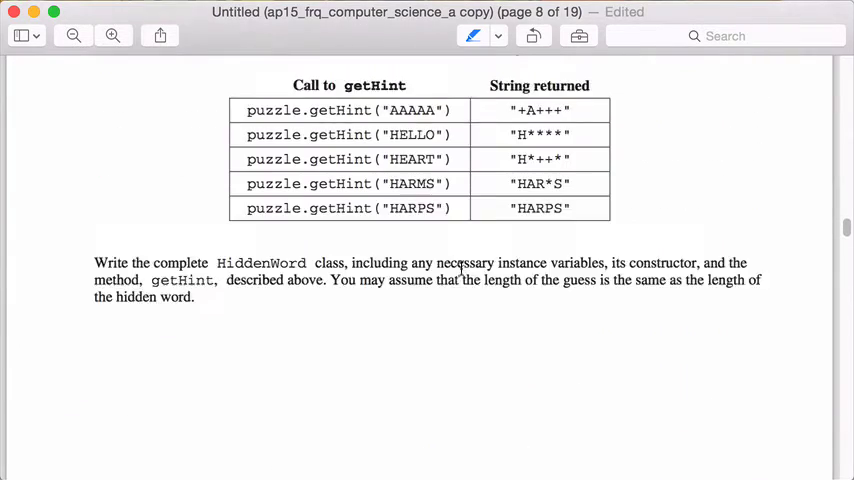
{"action": "scroll", "coordinate": [461, 268], "scroll_direction": "up", "scroll_amount": 3}
{"action": "scroll", "coordinate": [461, 268], "scroll_direction": "up", "scroll_amount": 1}
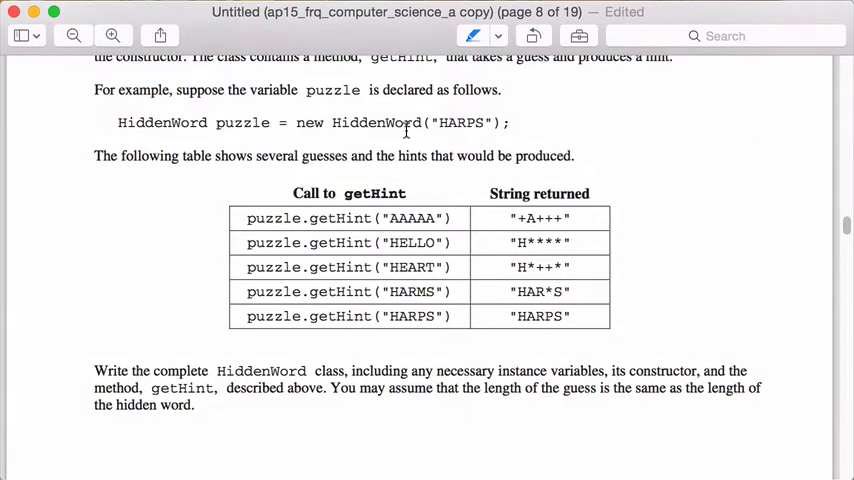
{"action": "key", "text": "cmd+Tab"}
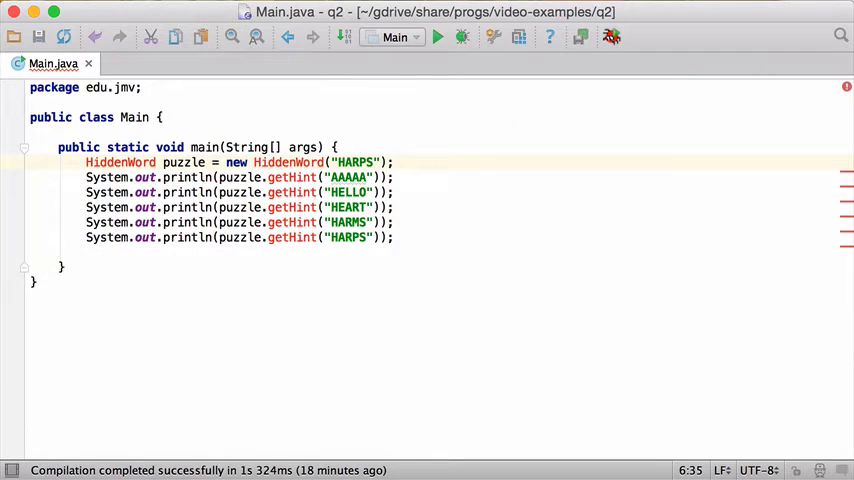
Create a new Java class named HiddenWord and return to its file.
{"action": "left_click", "coordinate": [0, 0]}
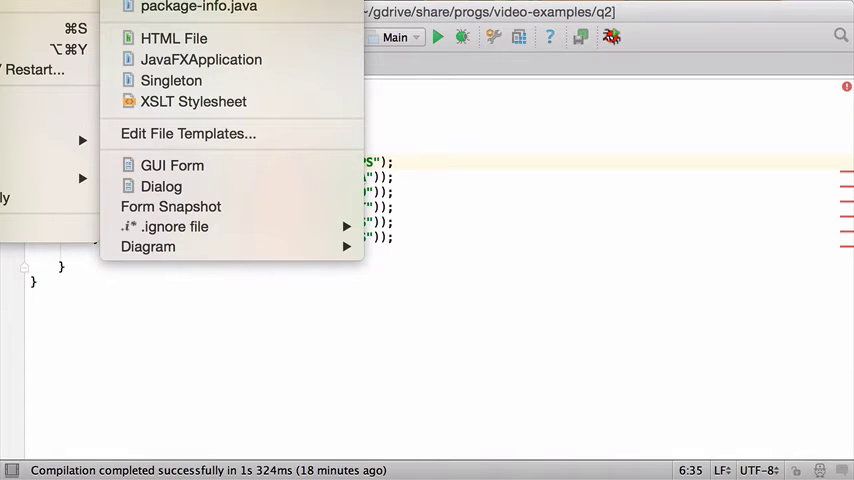
{"action": "left_click", "coordinate": [200, 0]}
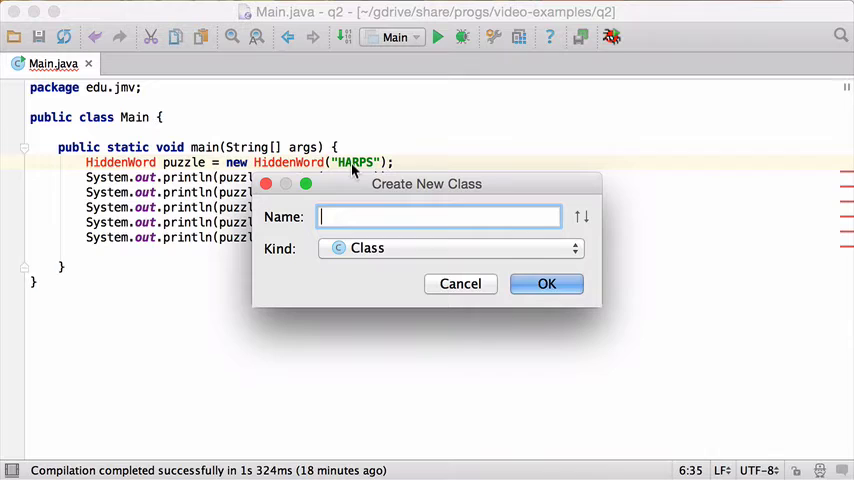
{"action": "type", "text": "H"}
{"action": "type", "text": "iddenWor"}
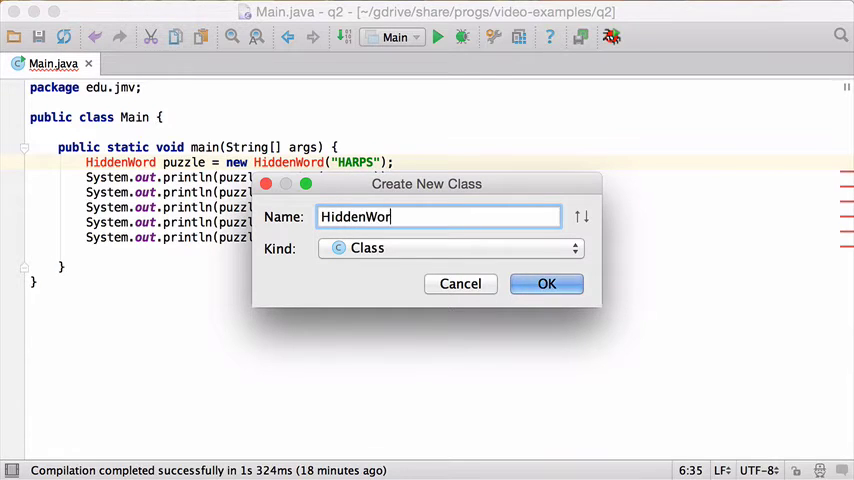
{"action": "type", "text": "d"}
{"action": "left_click", "coordinate": [562, 288]}
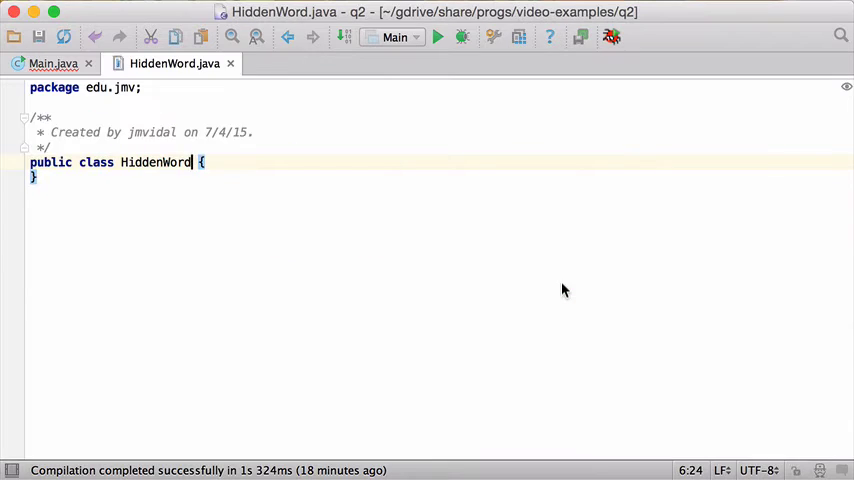
{"action": "key", "text": "ctrl+Tab"}
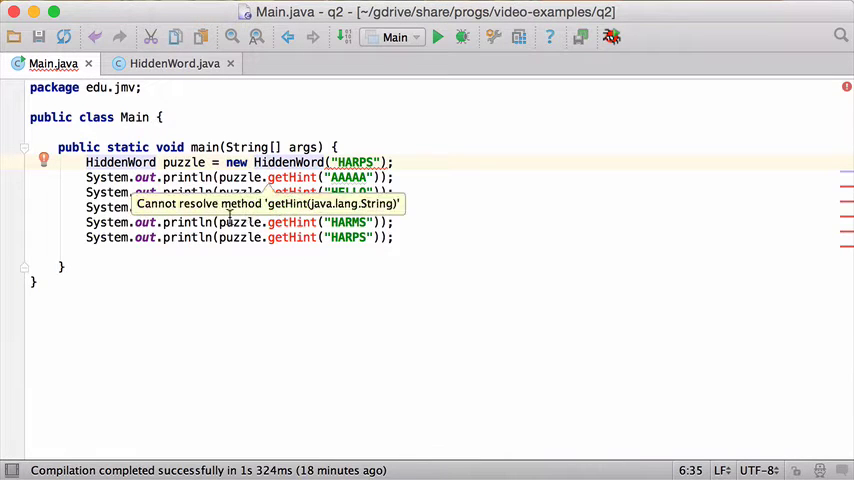
{"action": "left_click", "coordinate": [168, 68]}
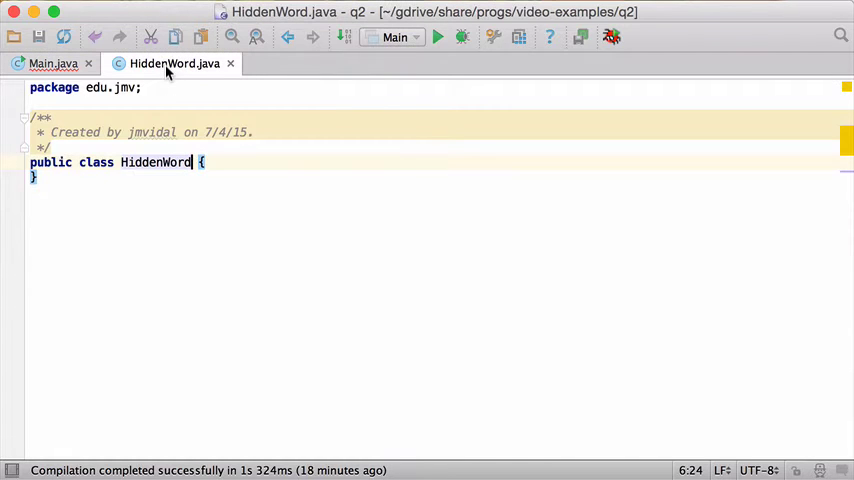
Declare a private String word field and generate a constructor that stores it.
{"action": "key", "text": "Return"}
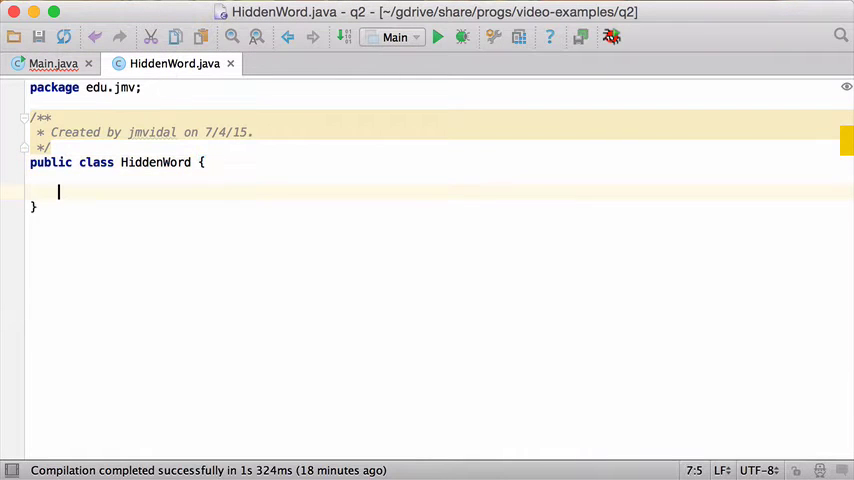
{"action": "type", "text": "private "}
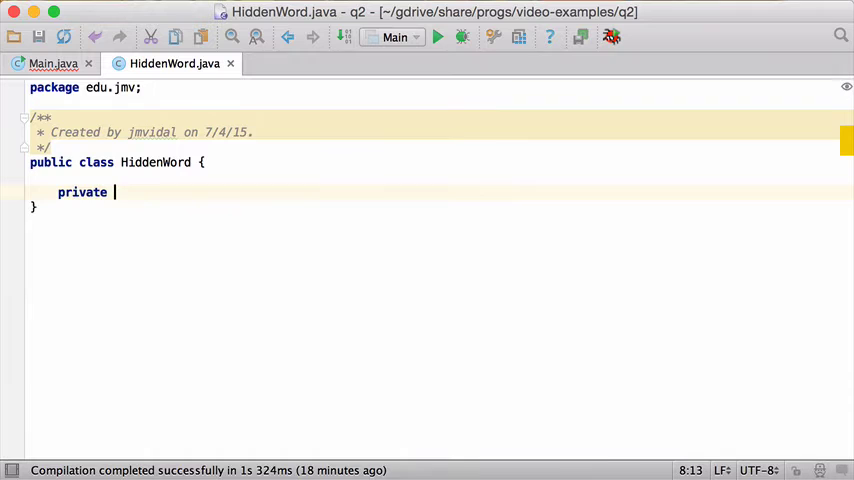
{"action": "type", "text": "String word"}
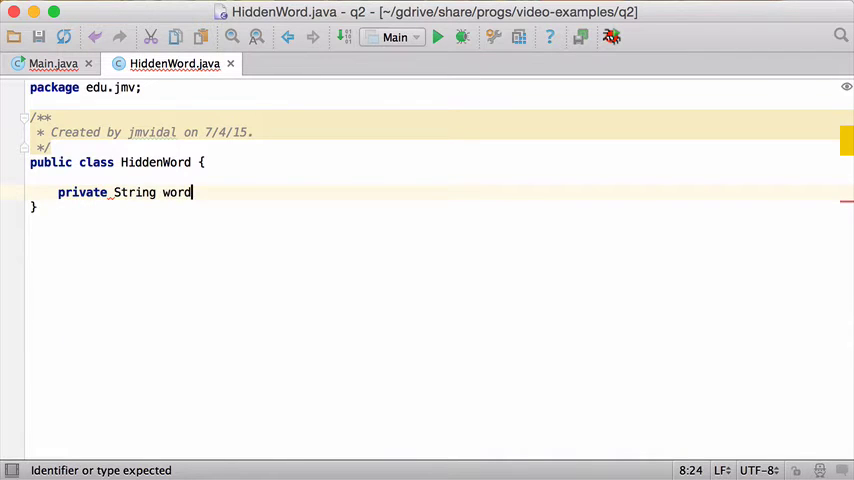
{"action": "type", "text": ";"}
{"action": "key", "text": "Return"}
{"action": "key", "text": "super+n"}
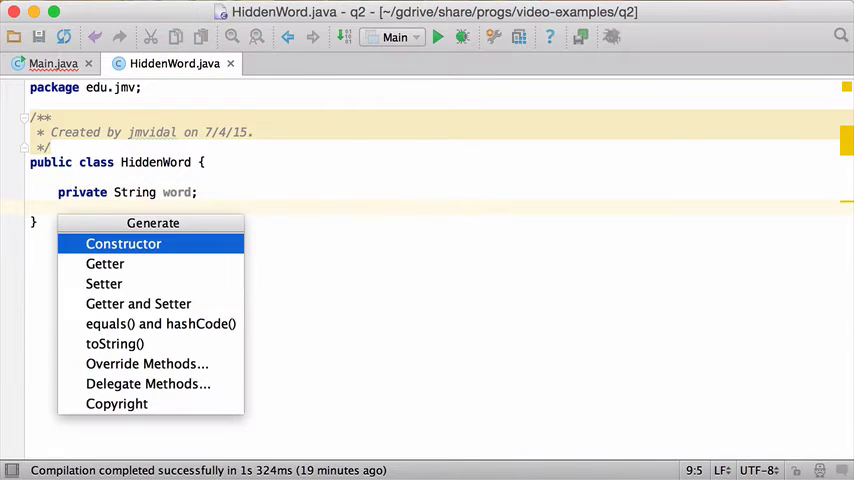
{"action": "key", "text": "Return"}
{"action": "key", "text": "Return"}
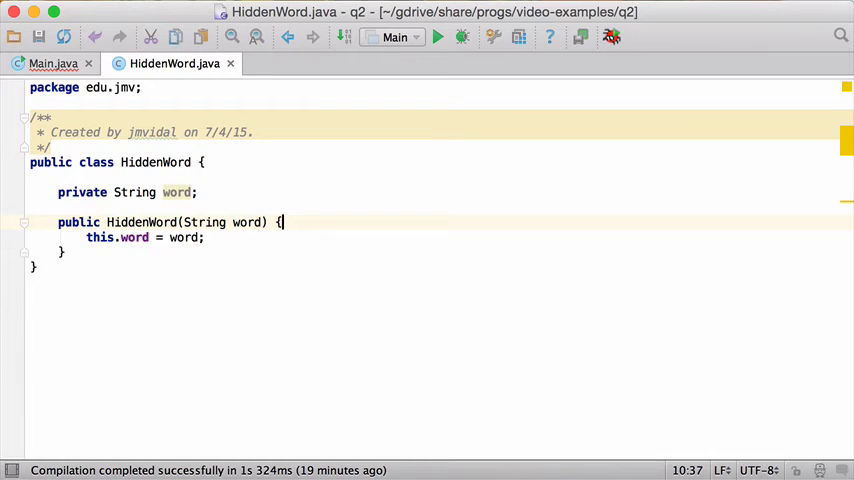
{"action": "key", "text": "Down"}
{"action": "key", "text": "Down"}
{"action": "key", "text": "Return"}
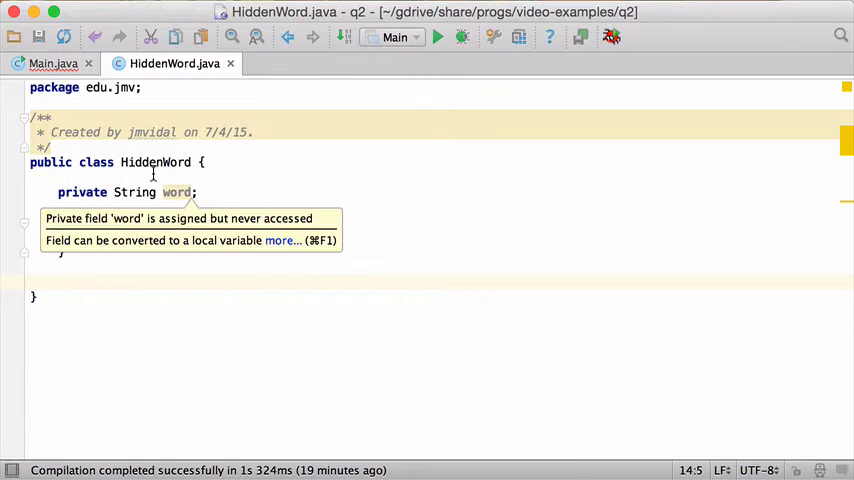
Recheck the getHint table in Preview and return to the HiddenWord code.
{"action": "key", "text": "super+Tab"}
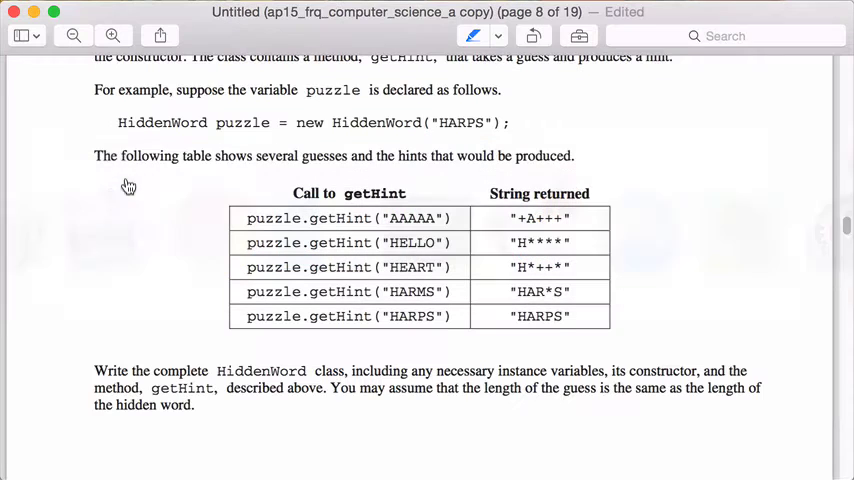
{"action": "scroll", "coordinate": [372, 254], "scroll_direction": "up", "scroll_amount": 1}
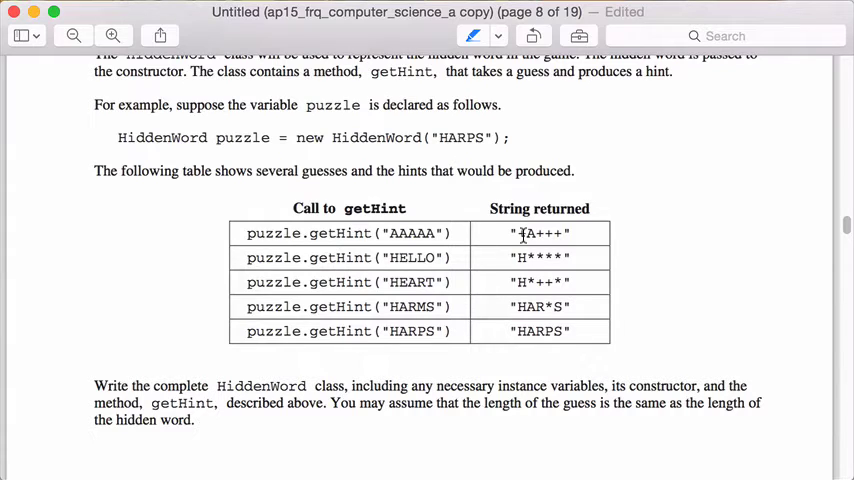
{"action": "key", "text": "super+Tab"}
{"action": "type", "text": "p"}
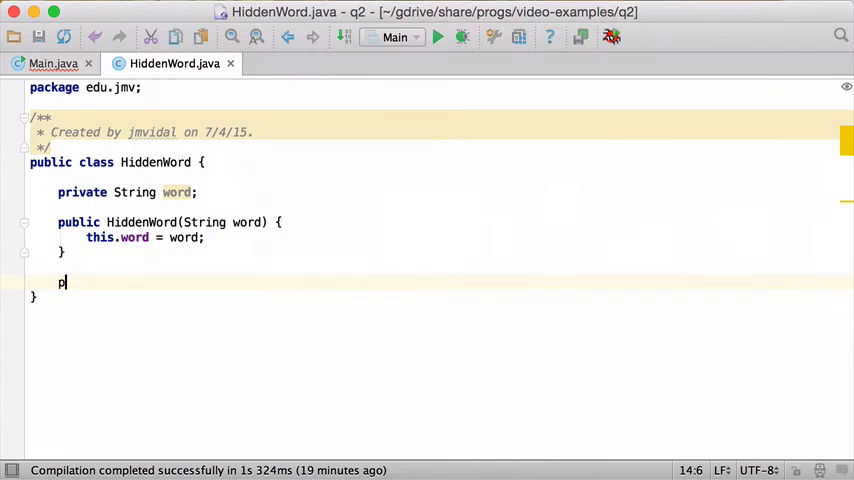
{"action": "type", "text": "ublic String "}
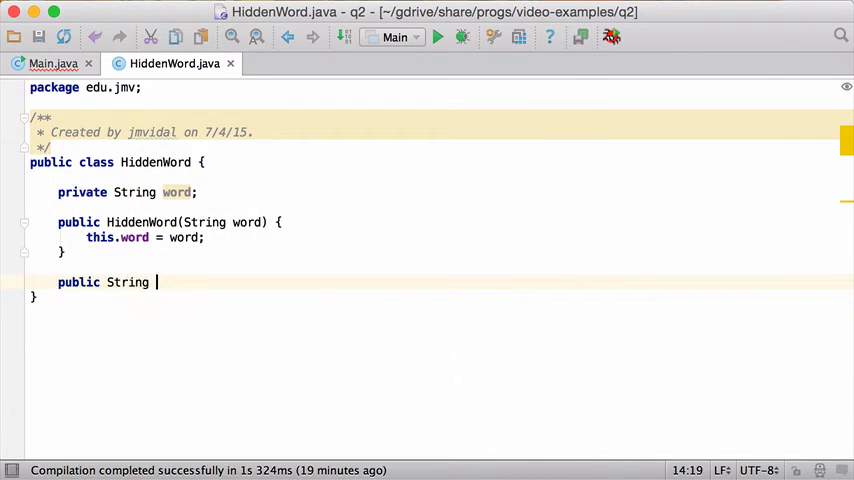
{"action": "type", "text": "getHind(S"}
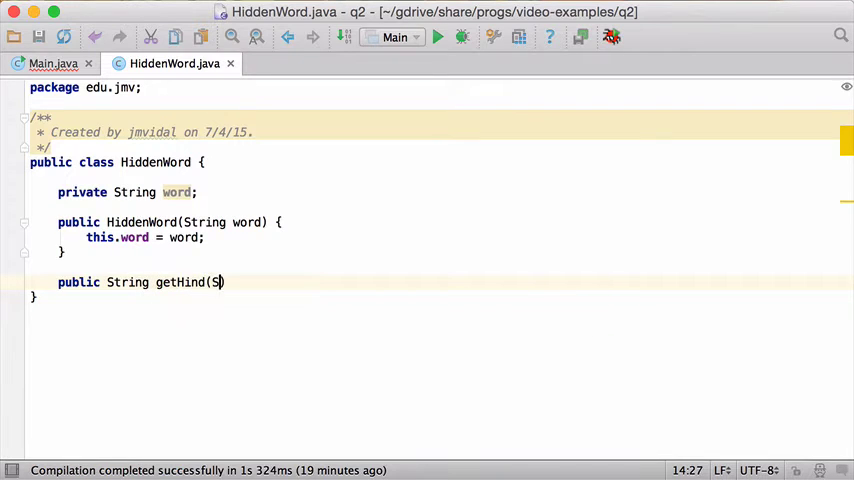
Write the empty public String getHint(String guess) method below the constructor.
{"action": "key", "text": "BackSpace"}
{"action": "key", "text": "BackSpace"}
{"action": "key", "text": "BackSpace"}
{"action": "type", "text": "t("}
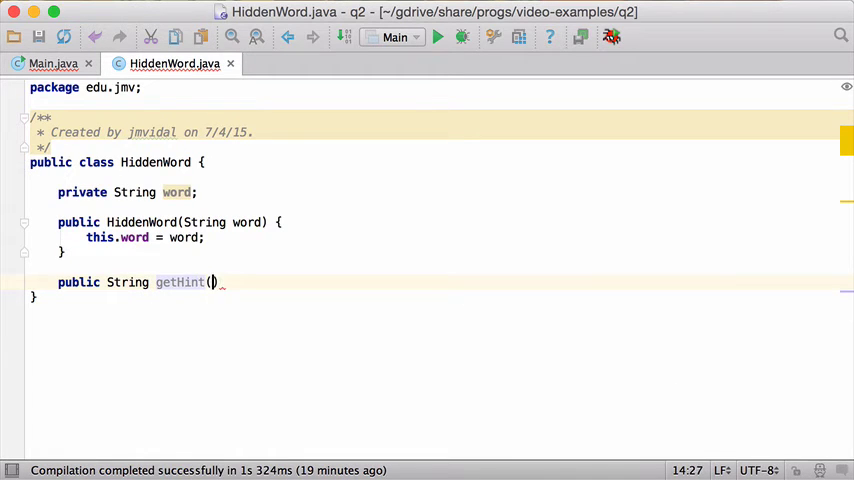
{"action": "type", "text": "String g"}
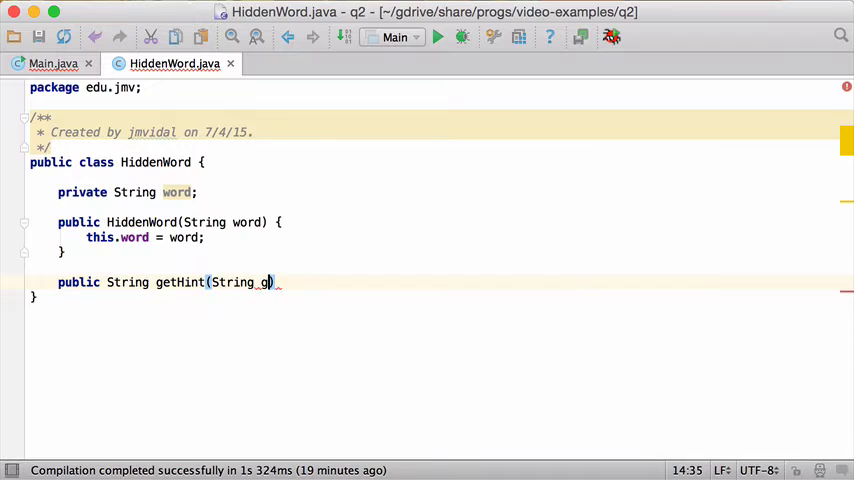
{"action": "type", "text": "uess){"}
{"action": "key", "text": "Return"}
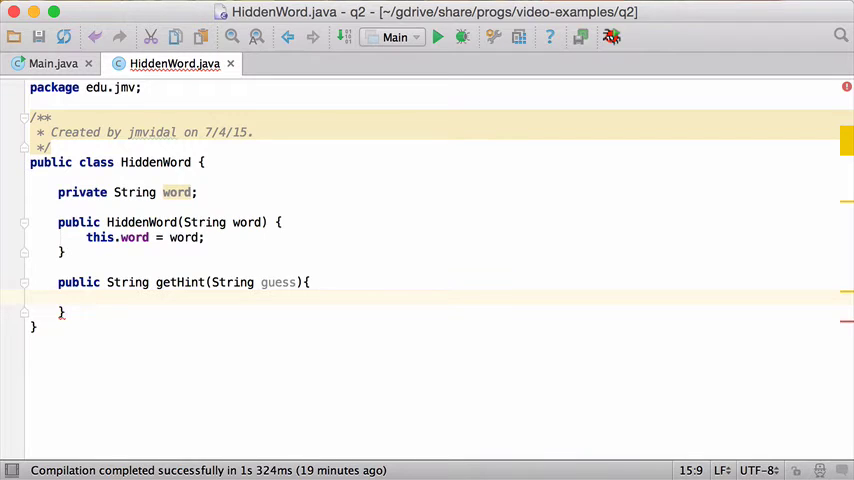
In the drawing overlay, tick the letter positions of the handwritten HARPS and AAAAA rows.
{"action": "key", "text": "super+Tab"}
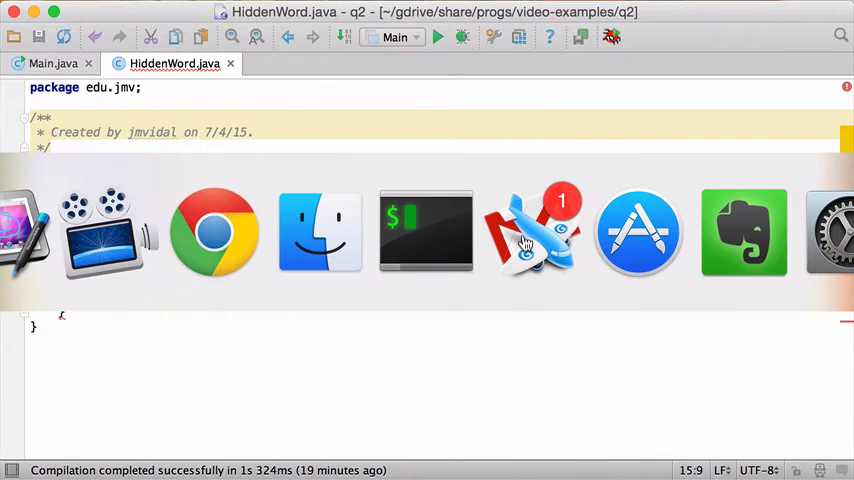
{"action": "key", "text": "super+Tab"}
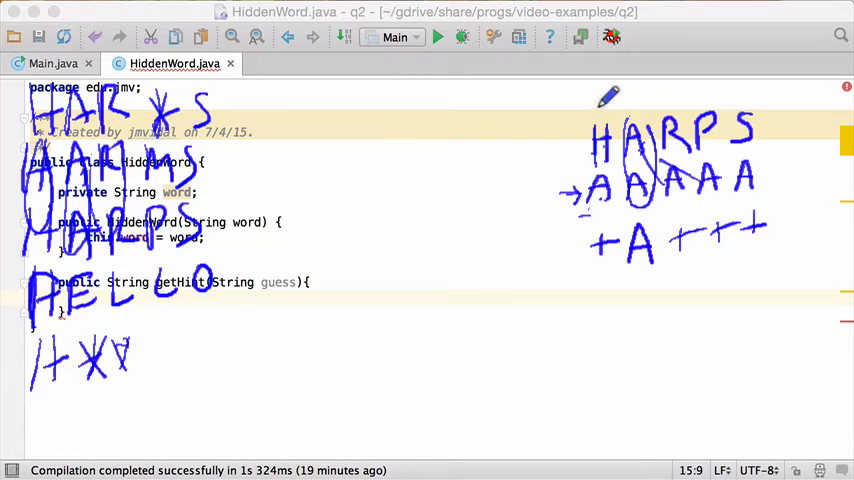
{"action": "left_click_drag", "start_coordinate": [602, 106], "coordinate": [602, 125]}
{"action": "left_click_drag", "start_coordinate": [627, 100], "coordinate": [627, 125]}
{"action": "left_click_drag", "start_coordinate": [670, 92], "coordinate": [670, 110]}
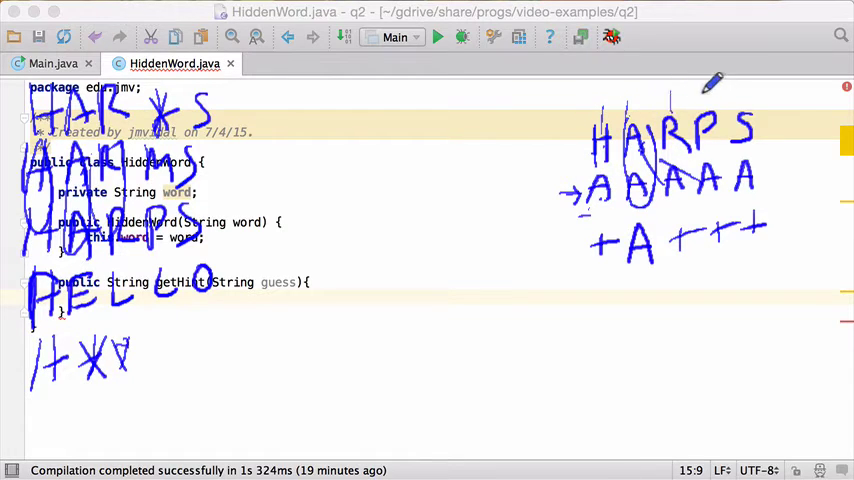
{"action": "mouse_move", "coordinate": [709, 88]}
{"action": "left_mouse_down"}
{"action": "mouse_move", "coordinate": [709, 103]}
{"action": "mouse_move", "coordinate": [740, 103]}
{"action": "left_mouse_up"}
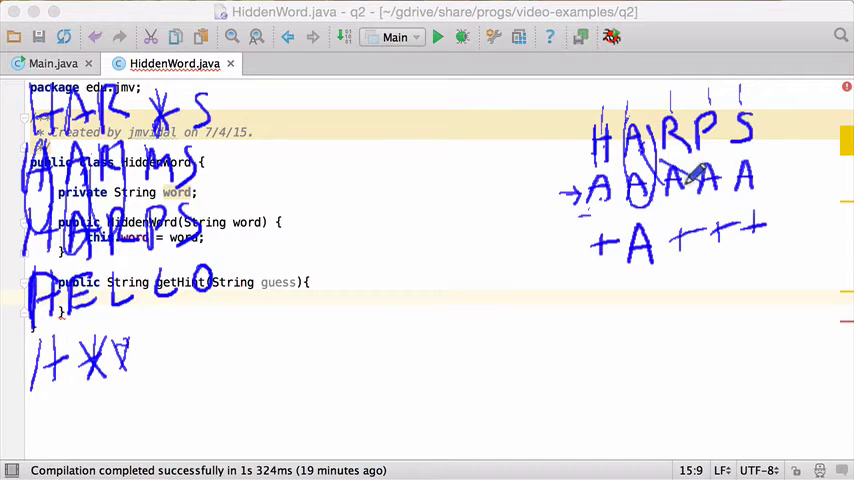
{"action": "left_click_drag", "start_coordinate": [573, 127], "coordinate": [573, 150]}
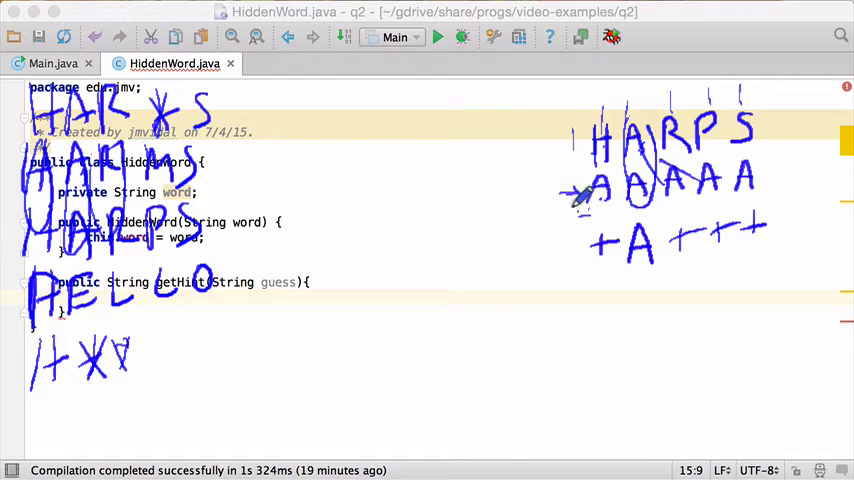
{"action": "left_click_drag", "start_coordinate": [759, 113], "coordinate": [772, 190]}
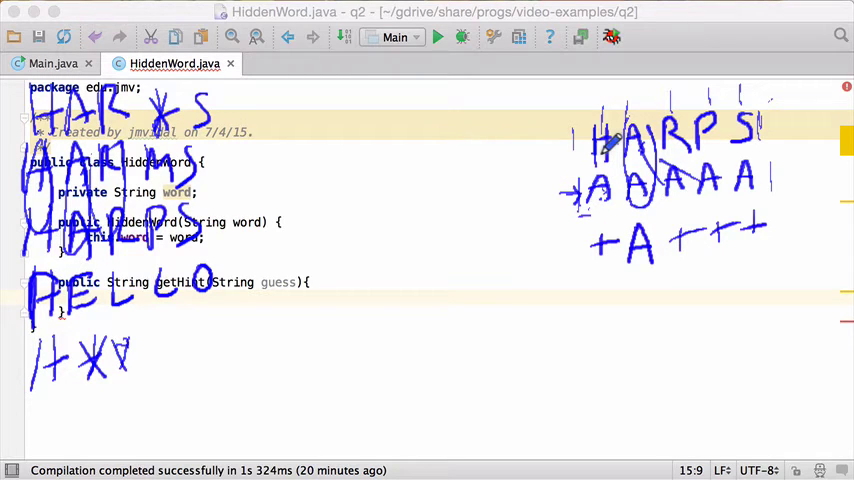
Expand a for loop in getHint running i from 0 to word.length().
{"action": "key", "text": "super+Tab"}
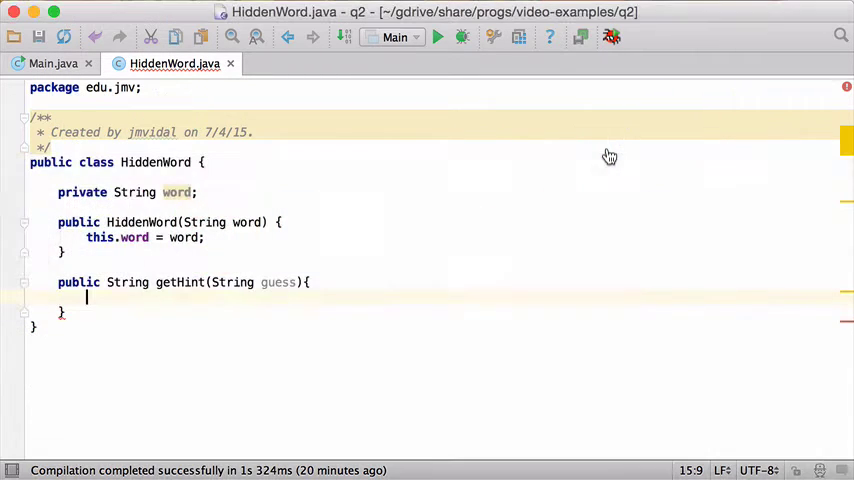
{"action": "type", "text": "for"}
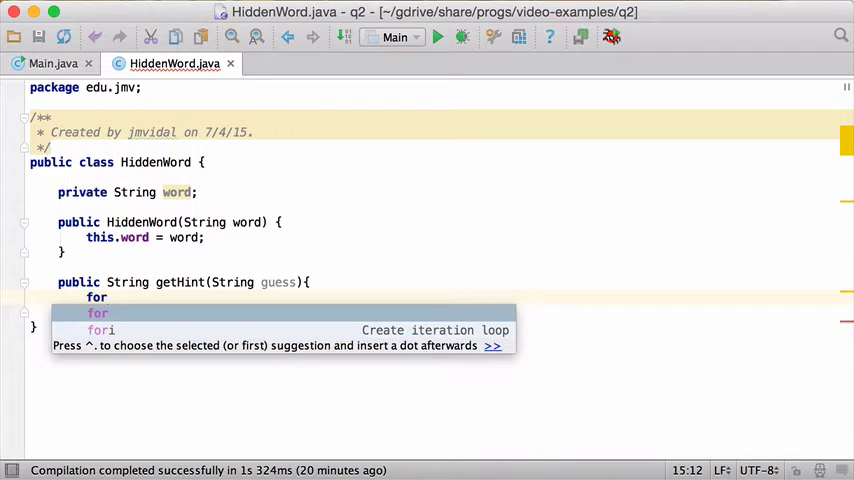
{"action": "key", "text": "Return"}
{"action": "key", "text": "Tab"}
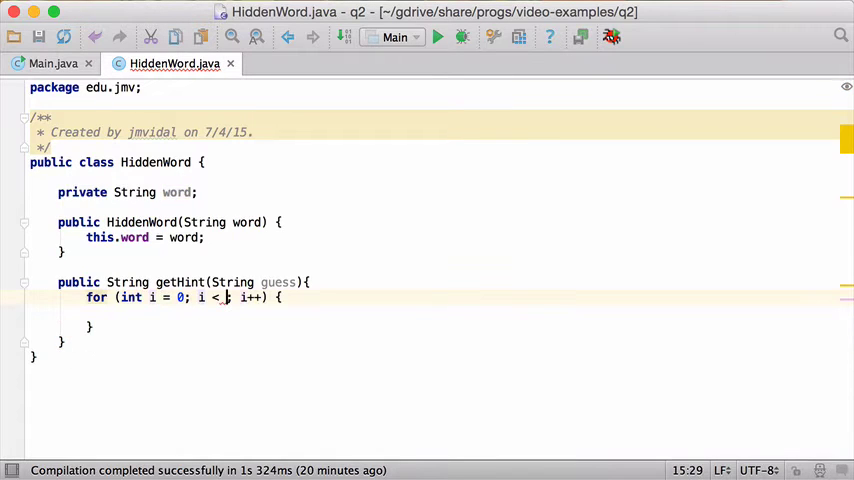
{"action": "type", "text": "word"}
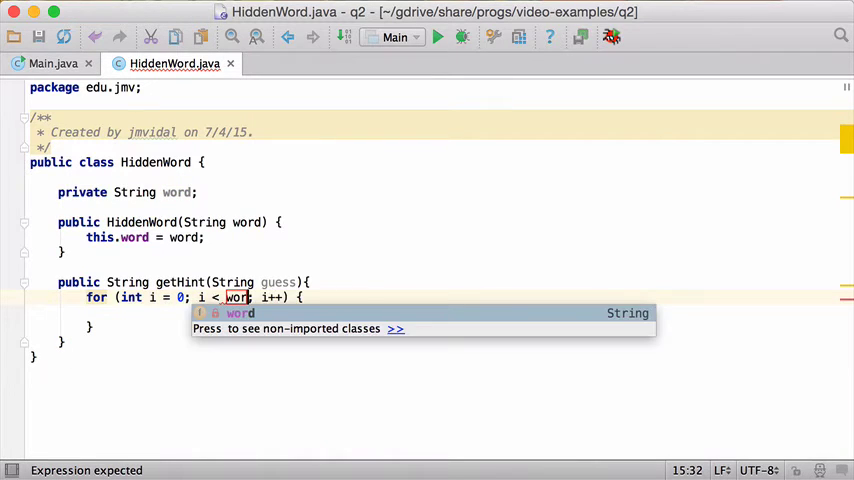
{"action": "type", "text": ".l"}
{"action": "key", "text": "Return"}
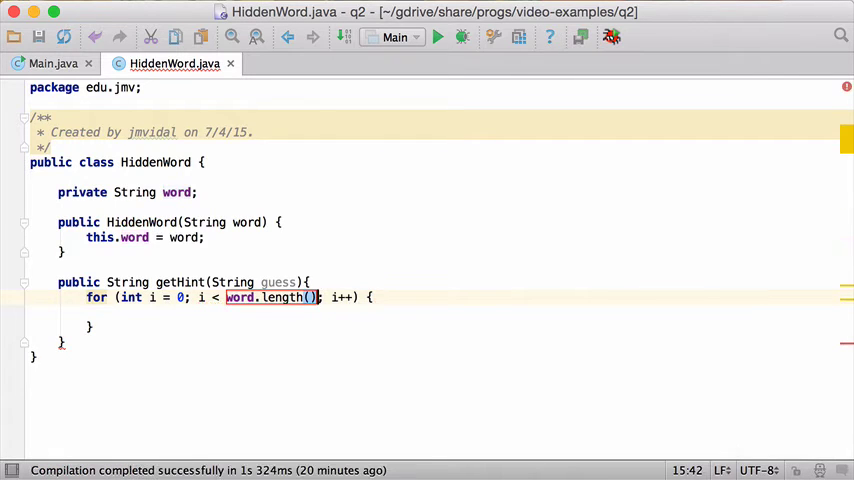
{"action": "key", "text": "Tab"}
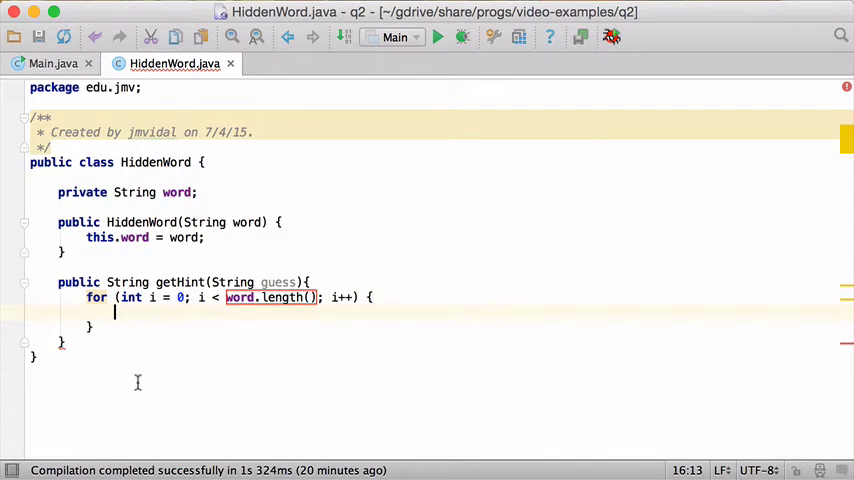
Place the caret back on the empty line inside the loop body.
{"action": "left_click", "coordinate": [318, 296]}
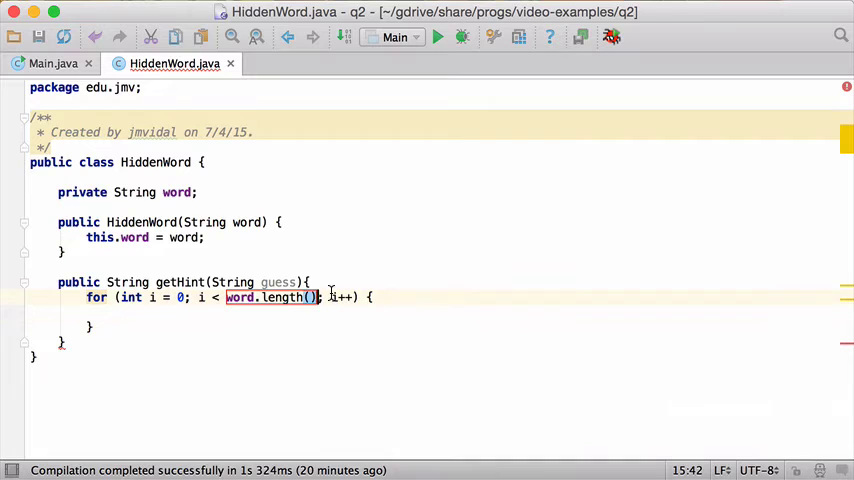
{"action": "left_click", "coordinate": [219, 329]}
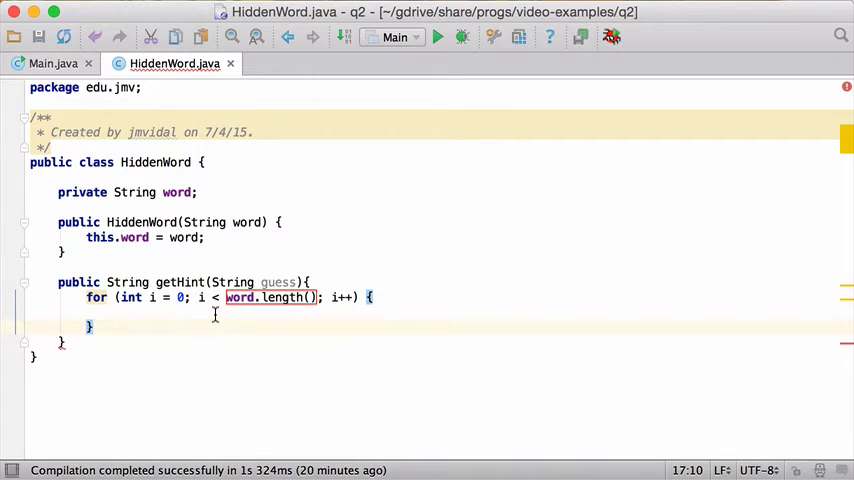
{"action": "left_click", "coordinate": [215, 315]}
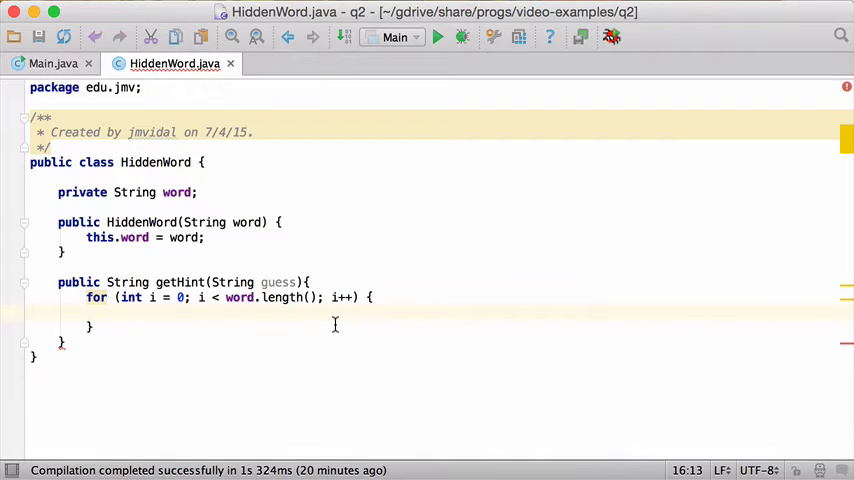
{"action": "type", "text": "String "}
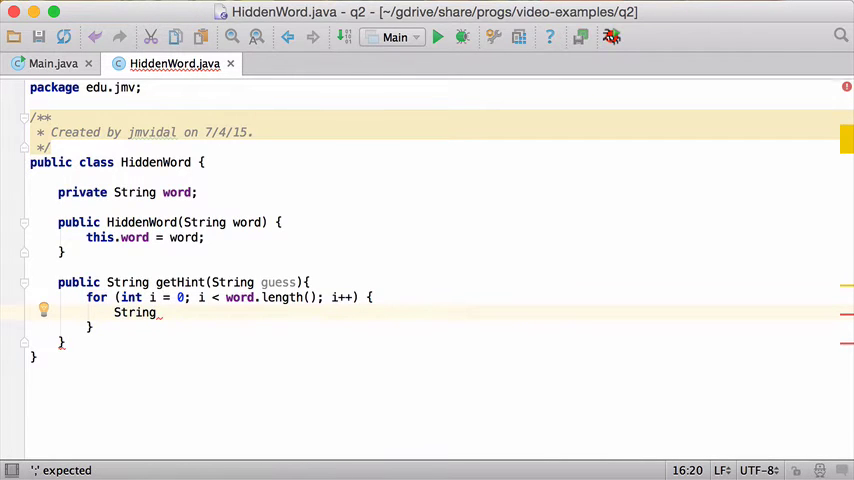
{"action": "type", "text": "gu"}
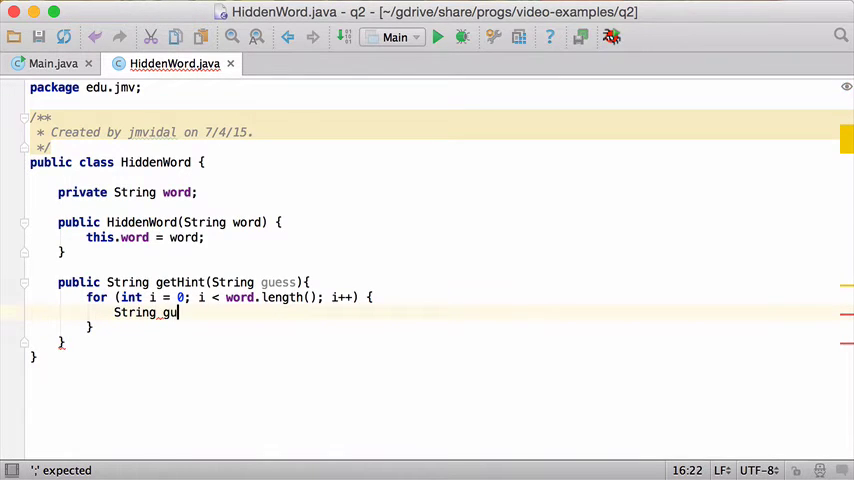
{"action": "type", "text": "essLet"}
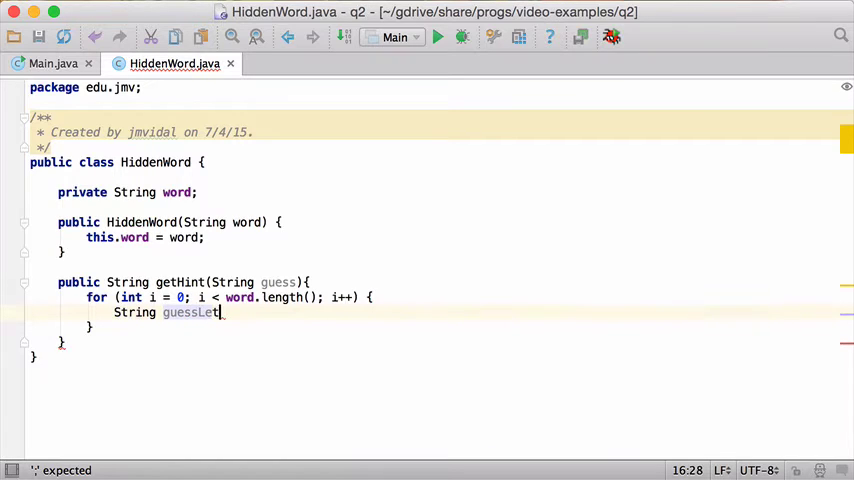
{"action": "type", "text": "ter"}
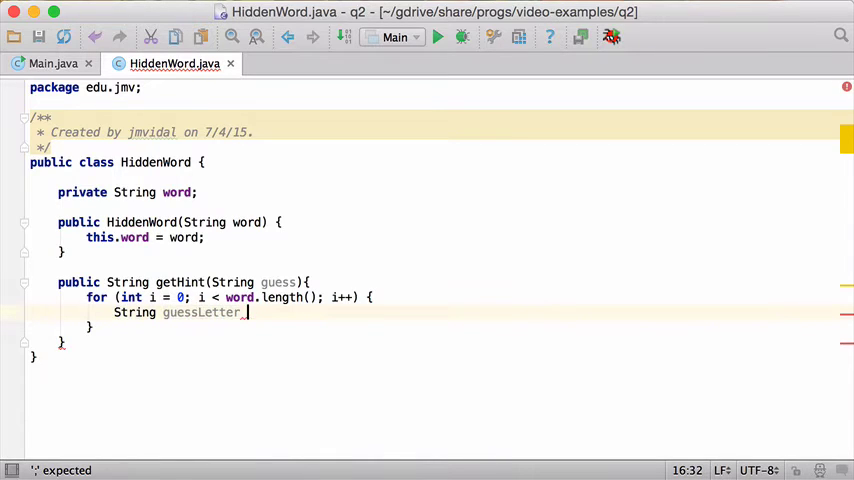
{"action": "type", "text": " ="}
{"action": "type", "text": " guess."}
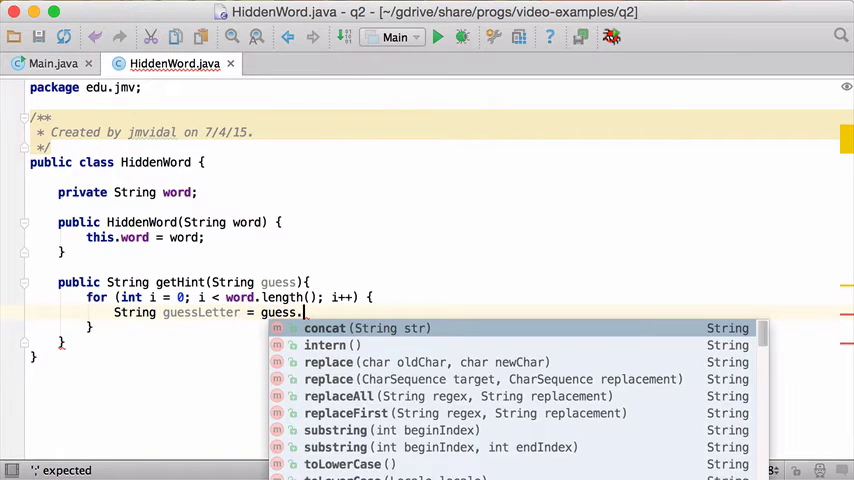
{"action": "type", "text": "su"}
Assign guessLetter = guess.substring(i,i+1) inside the loop with its comment.
{"action": "key", "text": "Return"}
{"action": "type", "text": "ing(i"}
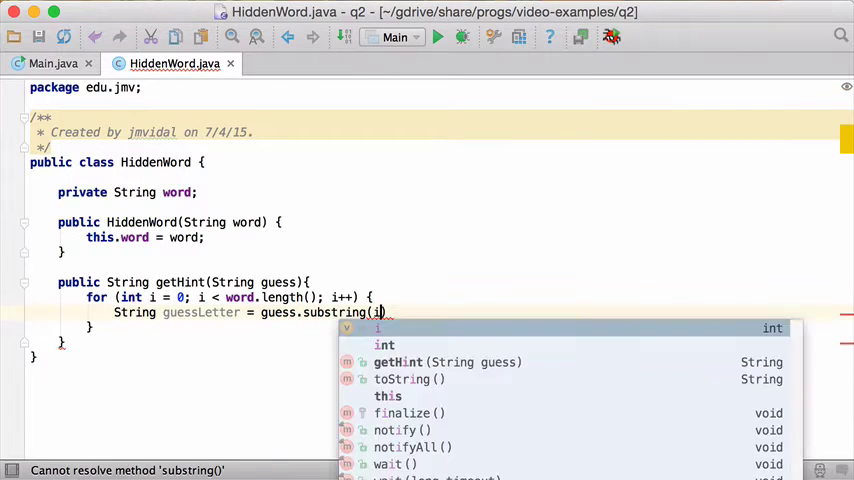
{"action": "type", "text": ",i+1"}
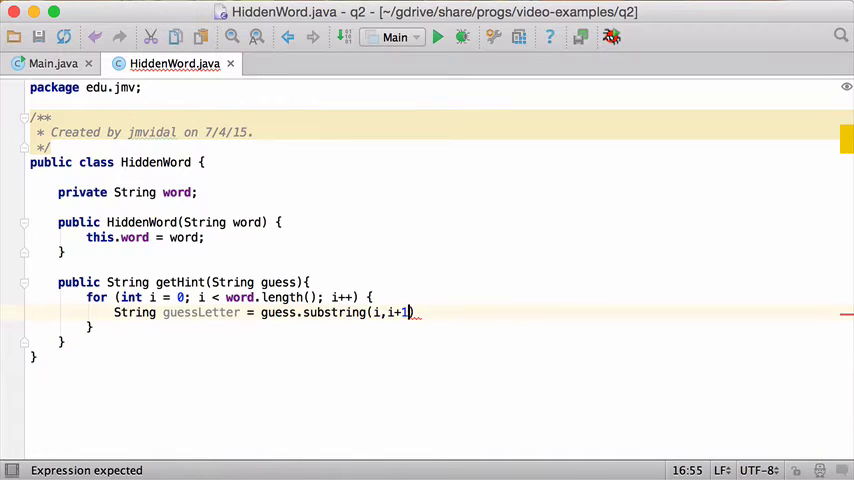
{"action": "type", "text": "); //"}
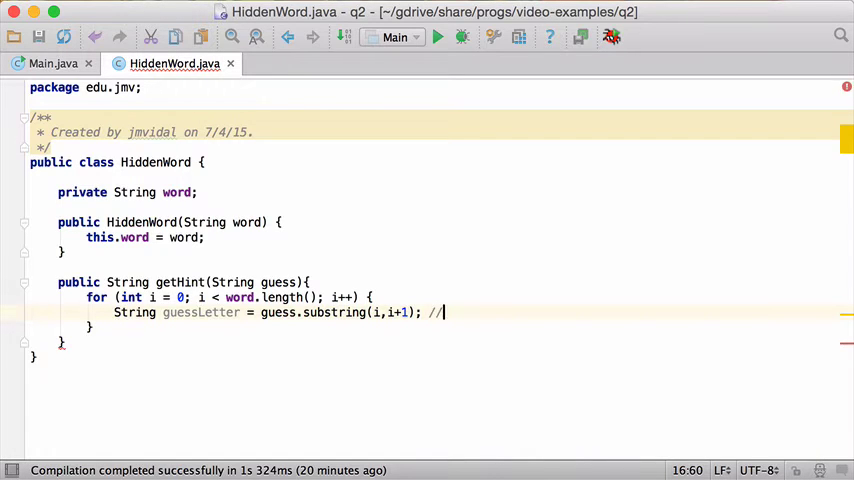
{"action": "type", "text": "this is ho"}
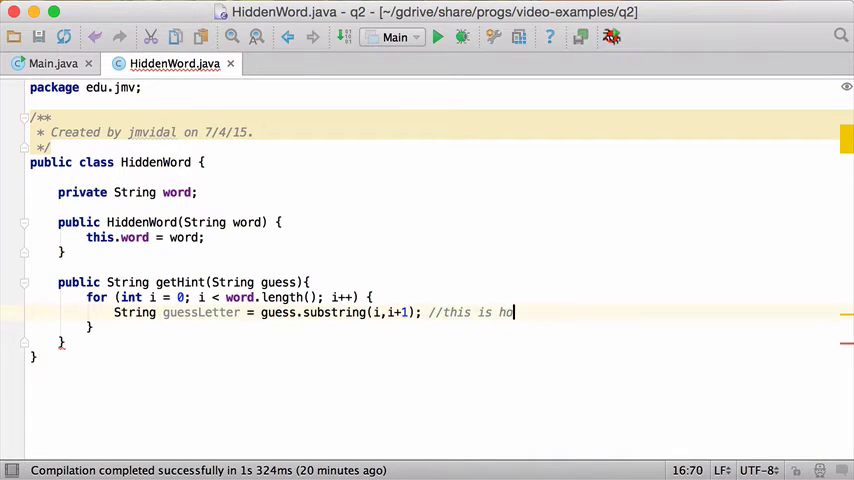
{"action": "type", "text": "w we get the le"}
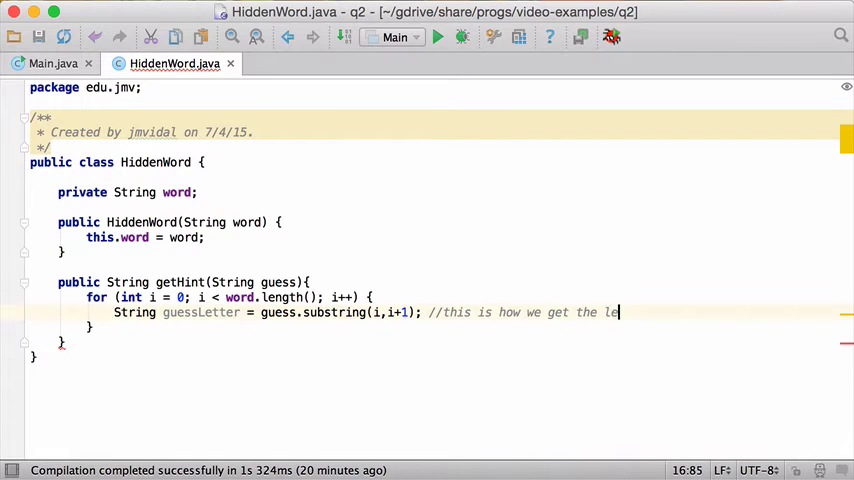
{"action": "type", "text": "tter at pos"}
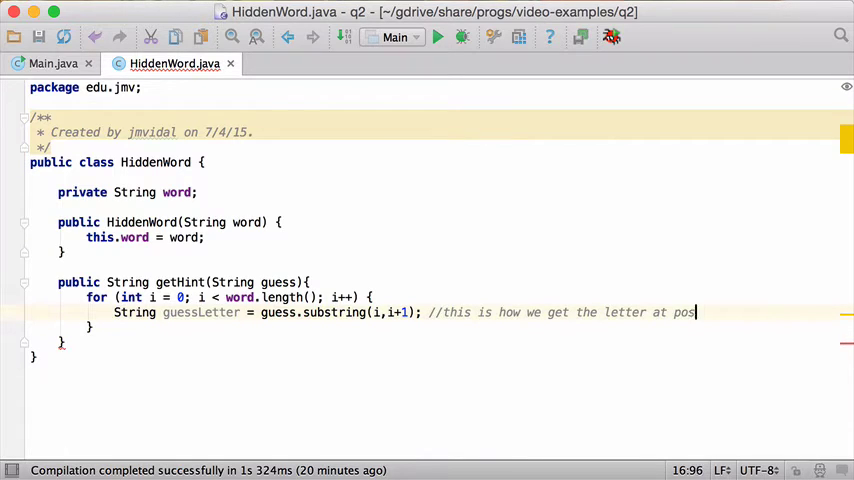
{"action": "type", "text": "ition i"}
{"action": "key", "text": "Return"}
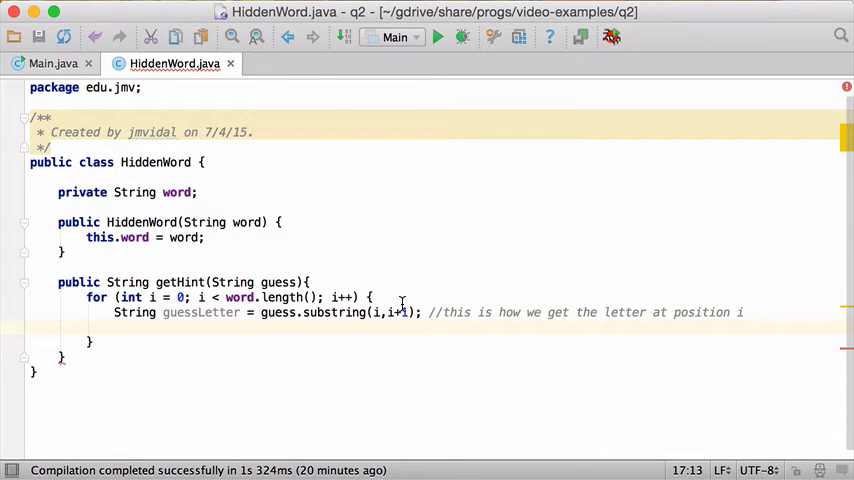
{"action": "mouse_move", "coordinate": [328, 312]}
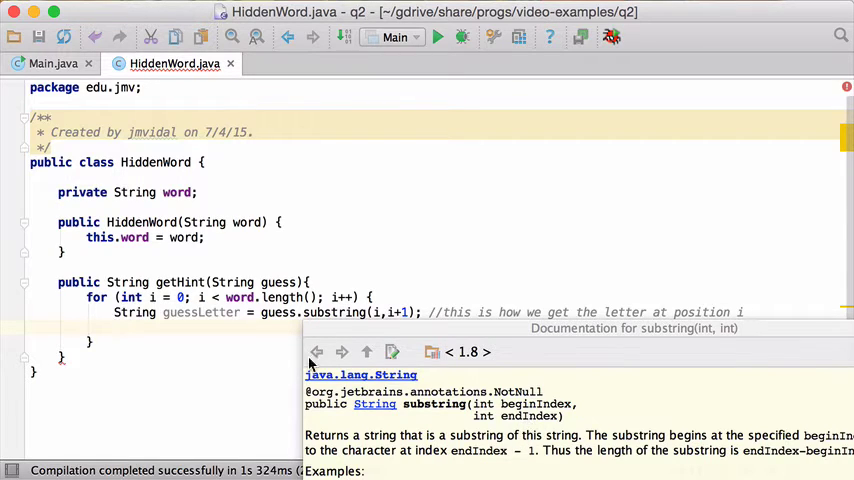
Assign wordLetter = word.substring(i,i+1) inside the loop and start the next line.
{"action": "key", "text": "Escape"}
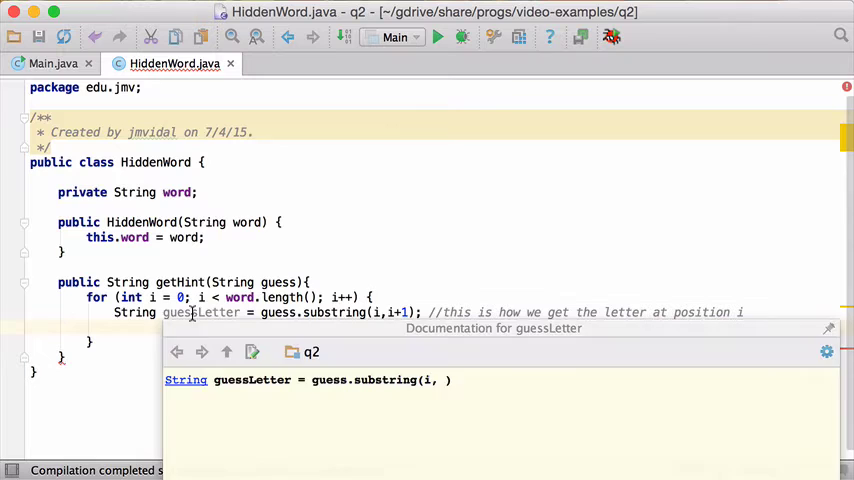
{"action": "type", "text": "String "}
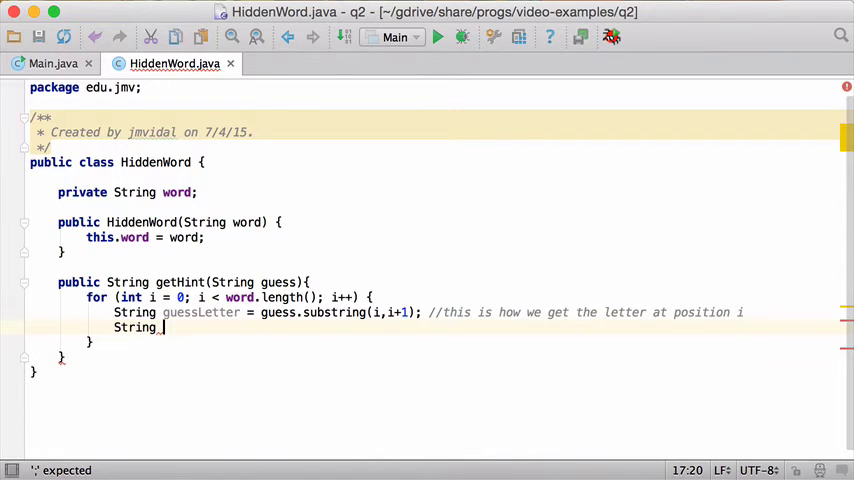
{"action": "type", "text": "wordLett"}
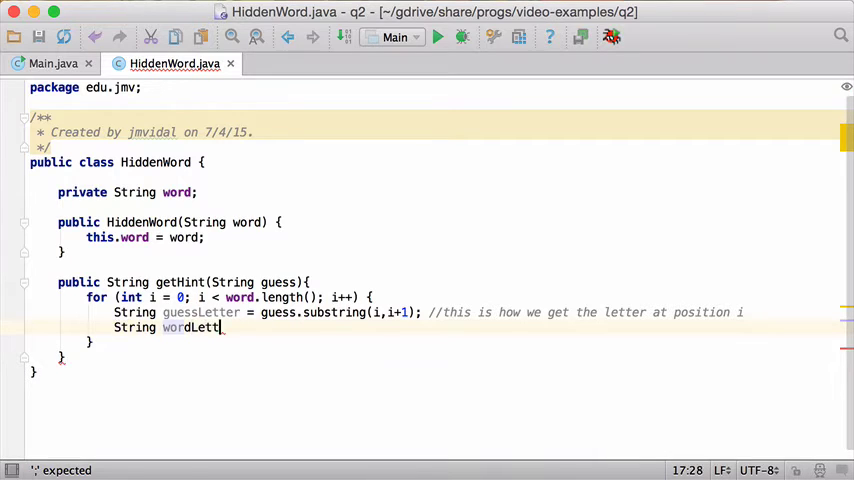
{"action": "type", "text": "er = wor"}
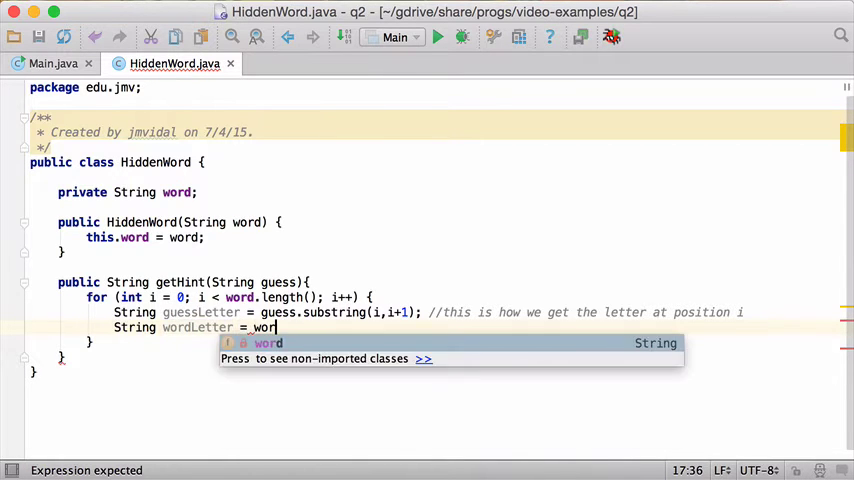
{"action": "type", "text": "d.su"}
{"action": "key", "text": "Return"}
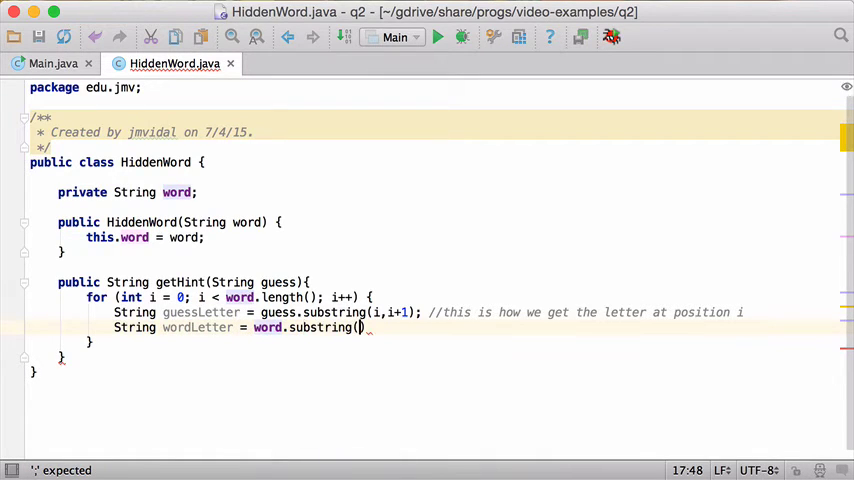
{"action": "type", "text": "i,i"}
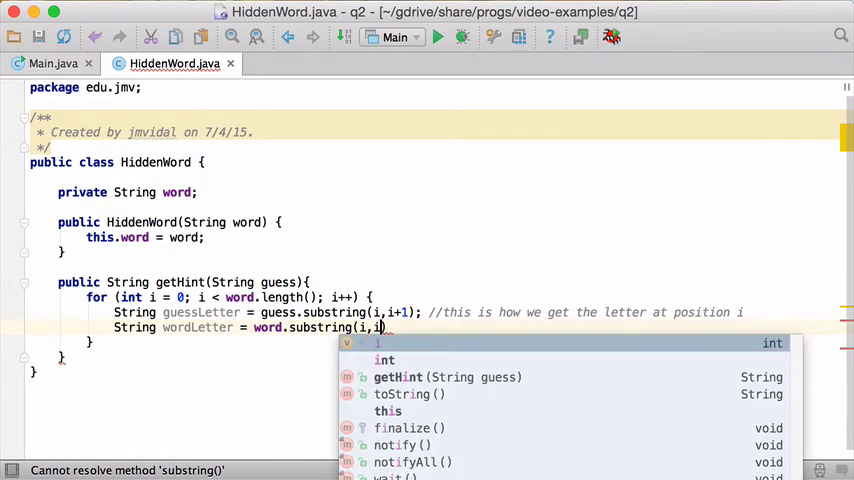
{"action": "type", "text": "+1);"}
{"action": "key", "text": "Return"}
{"action": "type", "text": "i"}
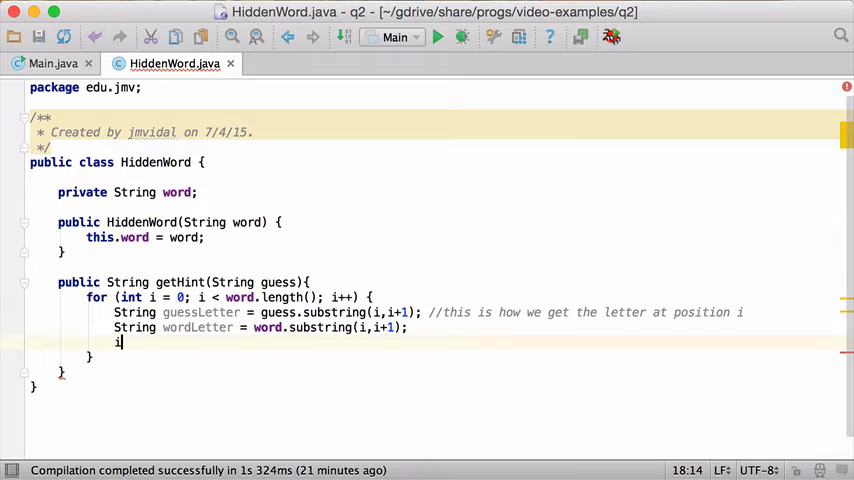
{"action": "type", "text": "f (gu"}
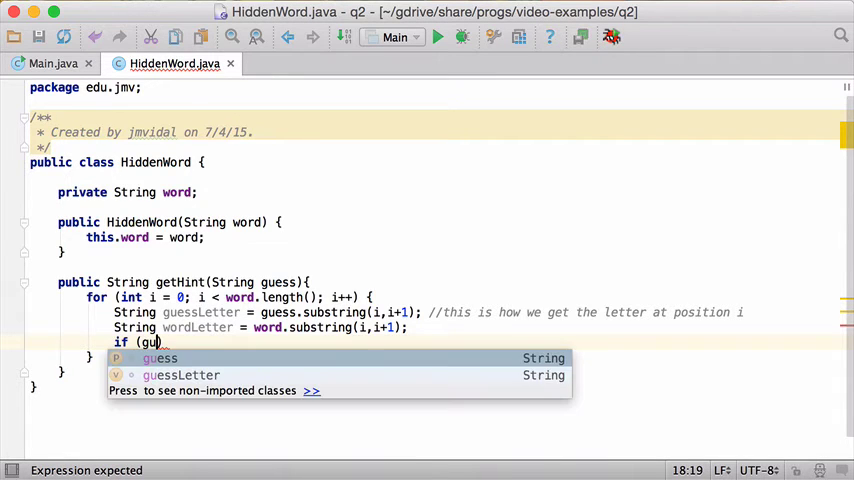
{"action": "type", "text": "ess."}
Write the condition if (guessLetter.equals(wordLetter)) inside the loop.
{"action": "key", "text": "BackSpace"}
{"action": "type", "text": "L"}
{"action": "key", "text": "Return"}
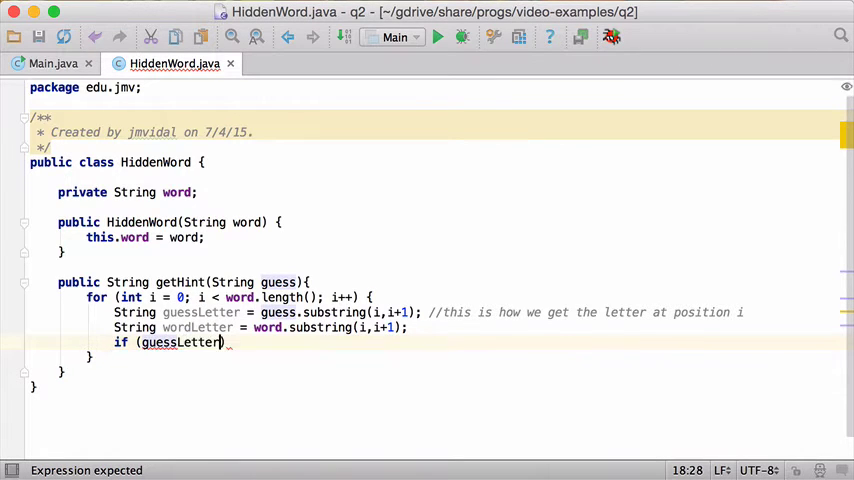
{"action": "type", "text": ".eq"}
{"action": "key", "text": "Return"}
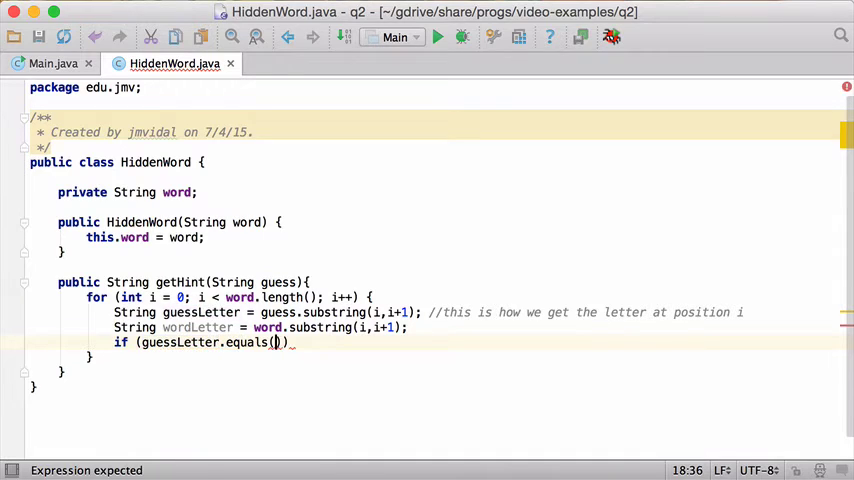
{"action": "type", "text": "wo"}
{"action": "key", "text": "Return"}
{"action": "type", "text": ")"}
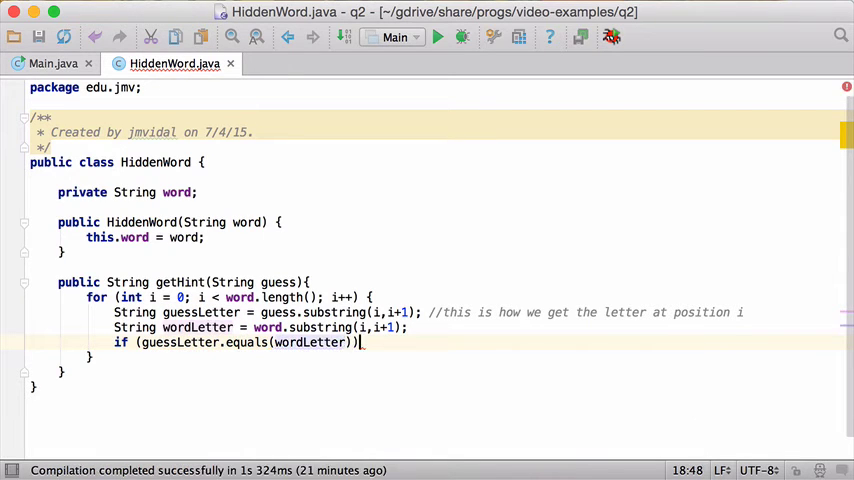
{"action": "type", "text": ")"}
{"action": "key", "text": "Return"}
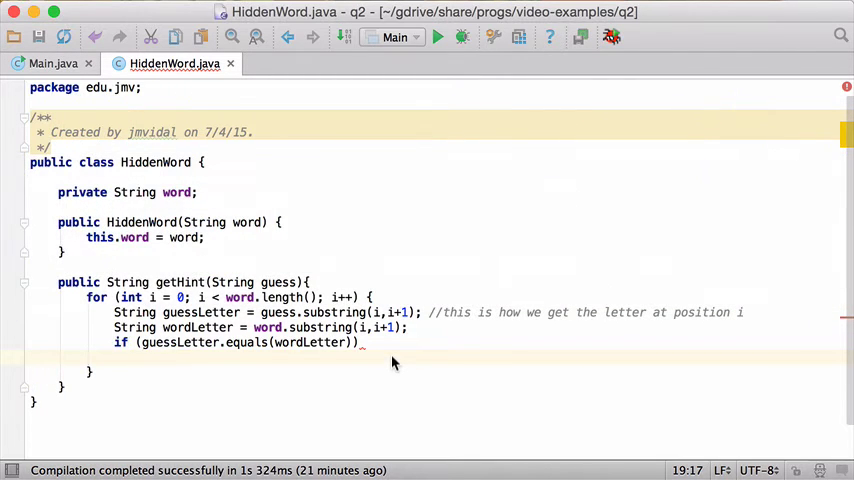
Declare String result = "" at the top of getHint.
{"action": "key", "text": "Up"}
{"action": "key", "text": "Up"}
{"action": "key", "text": "Up"}
{"action": "key", "text": "Up"}
{"action": "key", "text": "Up"}
{"action": "key", "text": "End"}
{"action": "key", "text": "Return"}
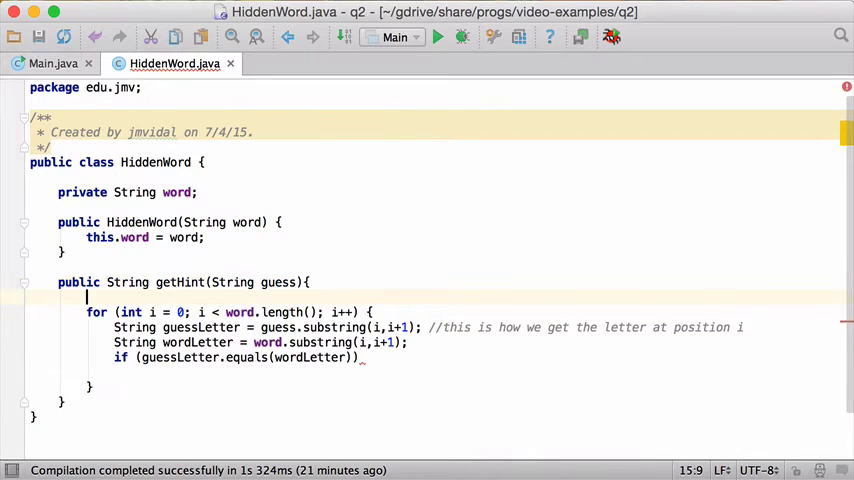
{"action": "type", "text": "St"}
{"action": "key", "text": "Return"}
{"action": "type", "text": "String result"}
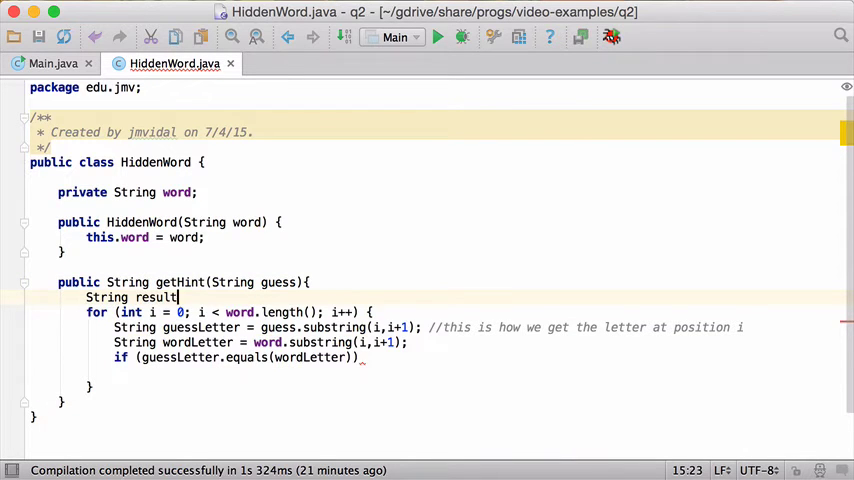
{"action": "type", "text": " = \"\";"}
{"action": "key", "text": "Down"}
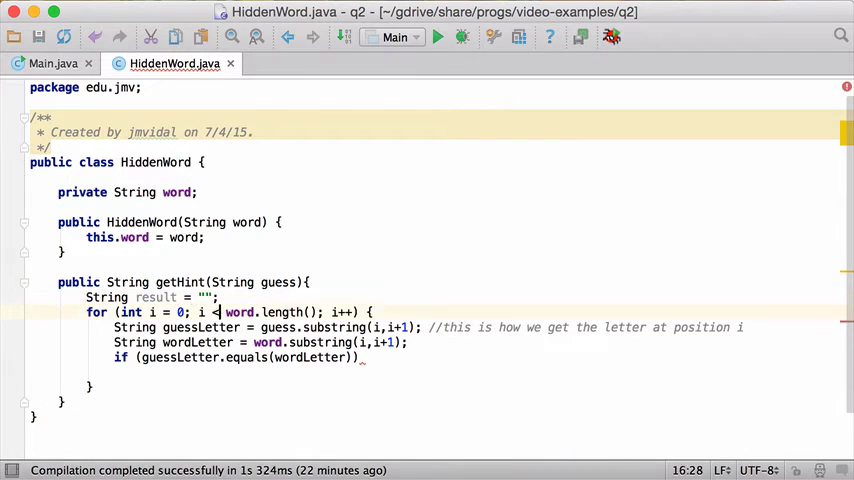
Append guessLetter to result in the if body, commented 'both are the same'.
{"action": "key", "text": "shift+Return"}
{"action": "type", "text": "resul"}
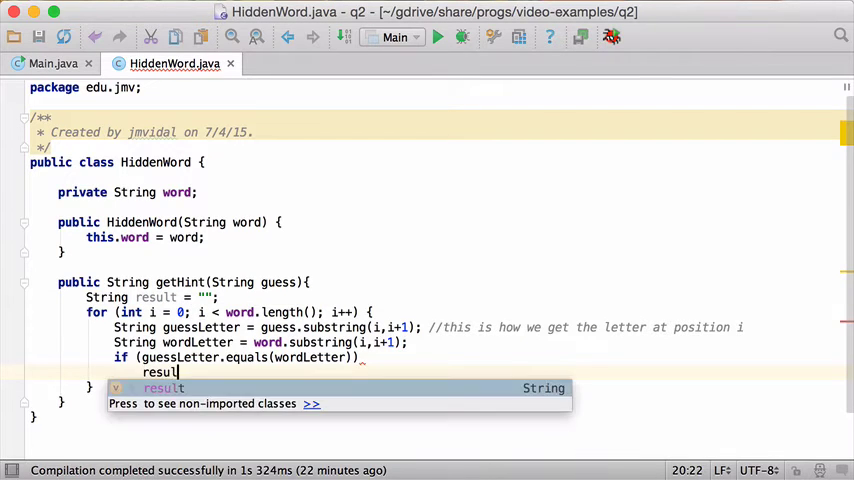
{"action": "type", "text": "t += "}
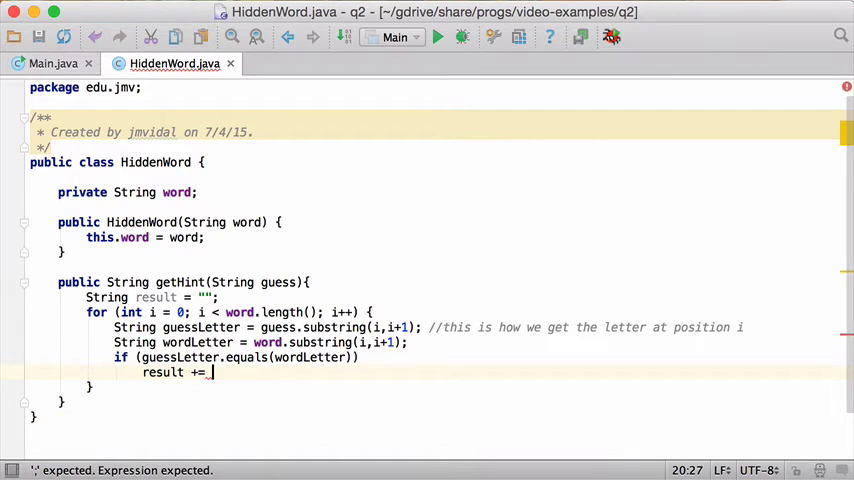
{"action": "type", "text": "guessLetter"}
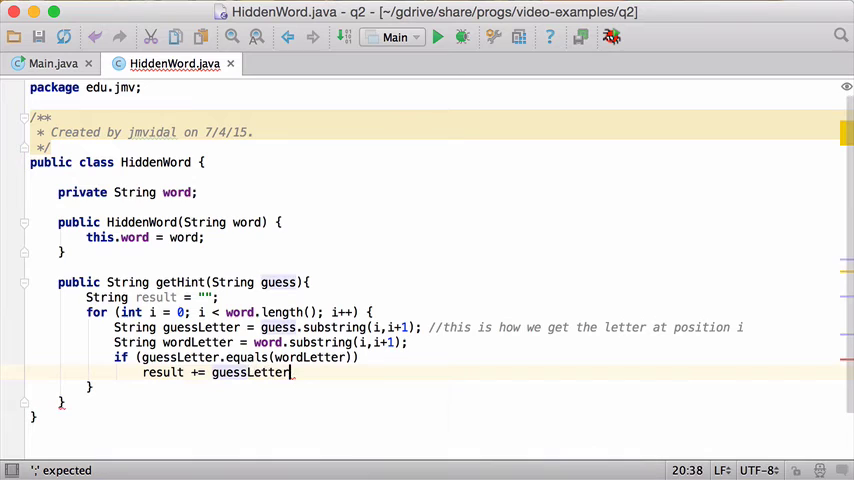
{"action": "type", "text": ";"}
{"action": "key", "text": "Return"}
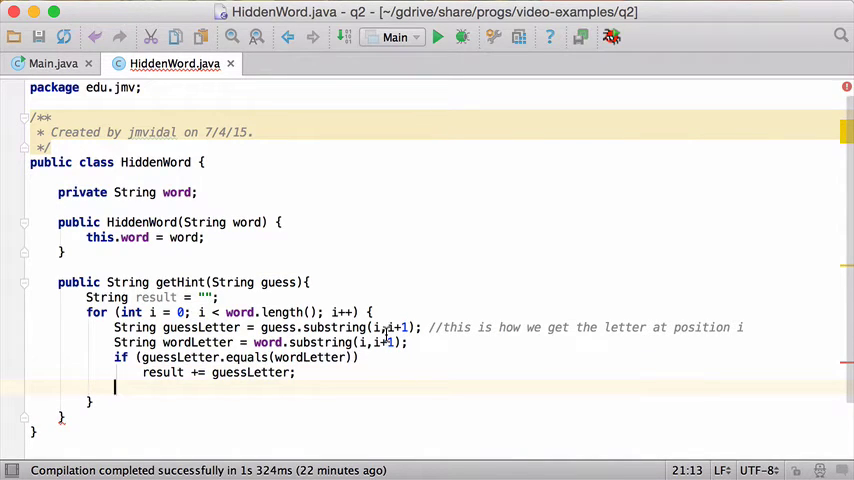
{"action": "key", "text": "Up"}
{"action": "key", "text": "Up"}
{"action": "key", "text": "End"}
{"action": "type", "text": "//both"}
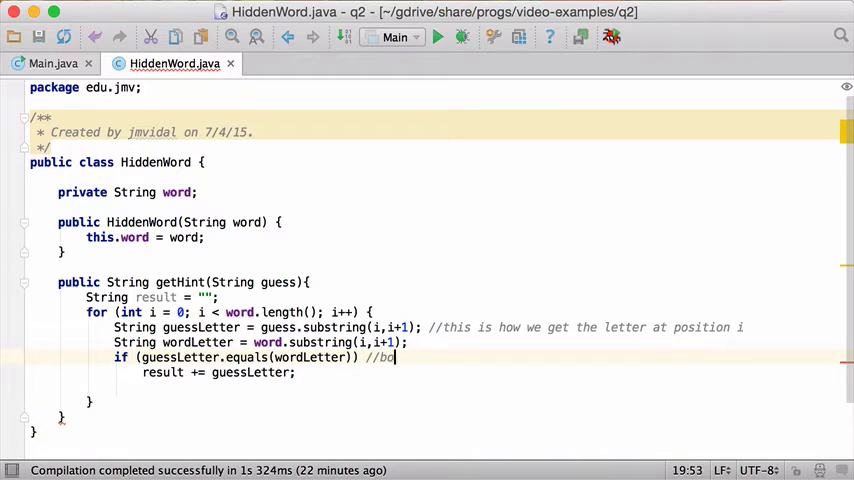
{"action": "type", "text": " are the same"}
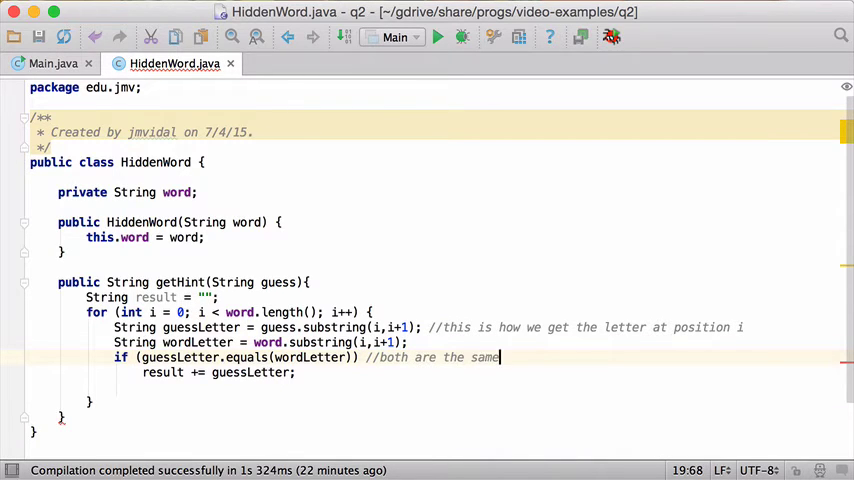
{"action": "key", "text": "Down"}
{"action": "key", "text": "Down"}
{"action": "type", "text": "else 9"}
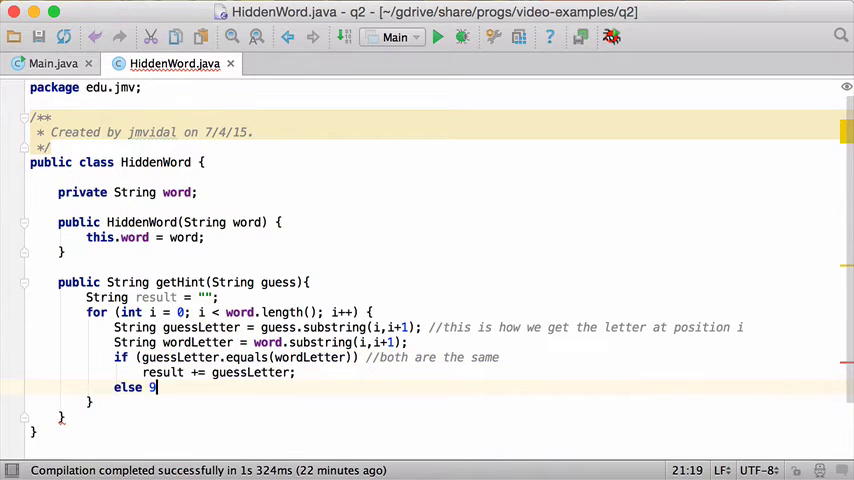
Start the else if branch whose condition begins with word.con.
{"action": "key", "text": "BackSpace"}
{"action": "key", "text": "BackSpace"}
{"action": "key", "text": "BackSpace"}
{"action": "type", "text": "i"}
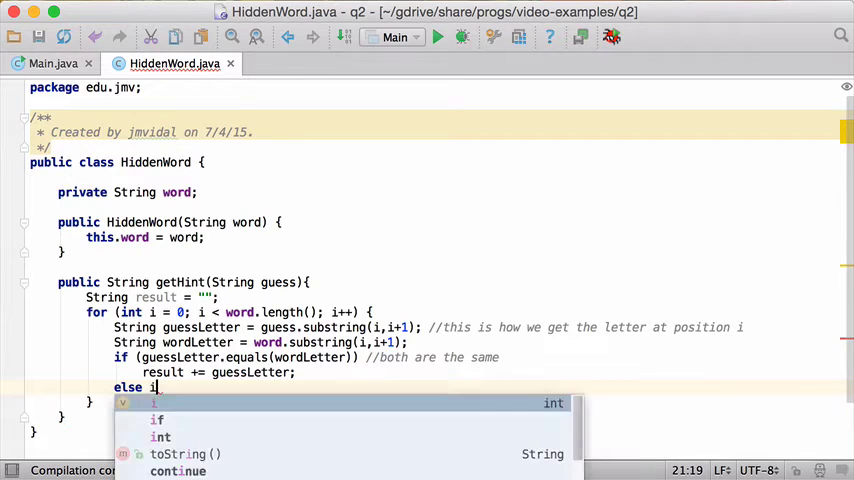
{"action": "type", "text": "f ("}
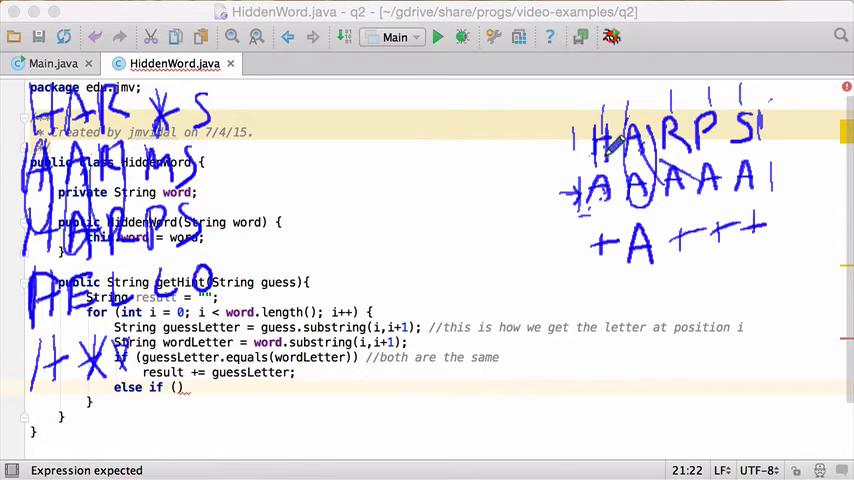
{"action": "key", "text": "super+Tab"}
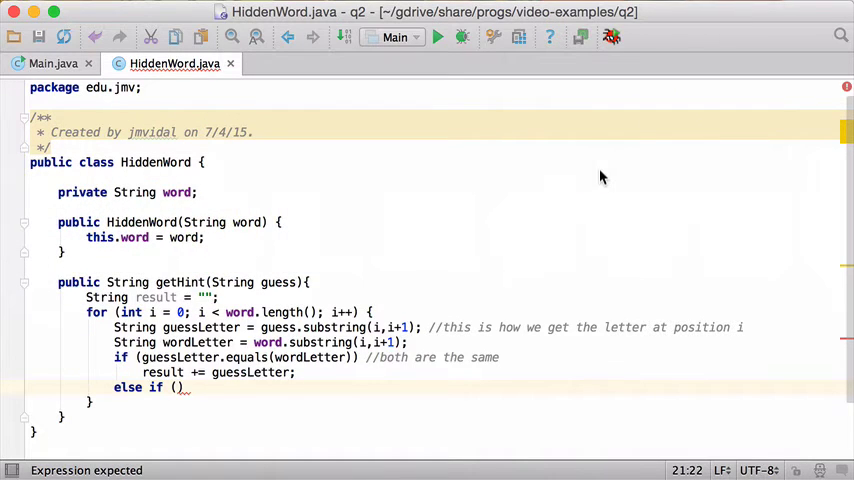
{"action": "type", "text": "word.con"}
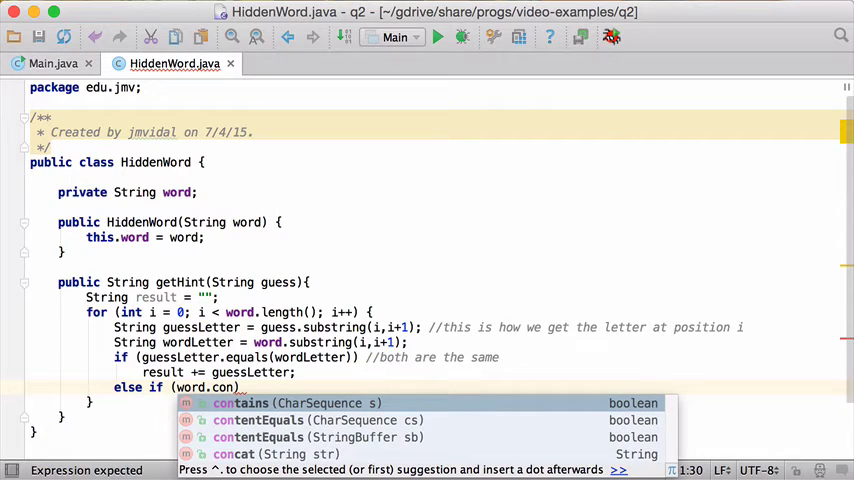
Complete else if (word.contains(guessLetter)) so it appends "+" to result.
{"action": "key", "text": "Return"}
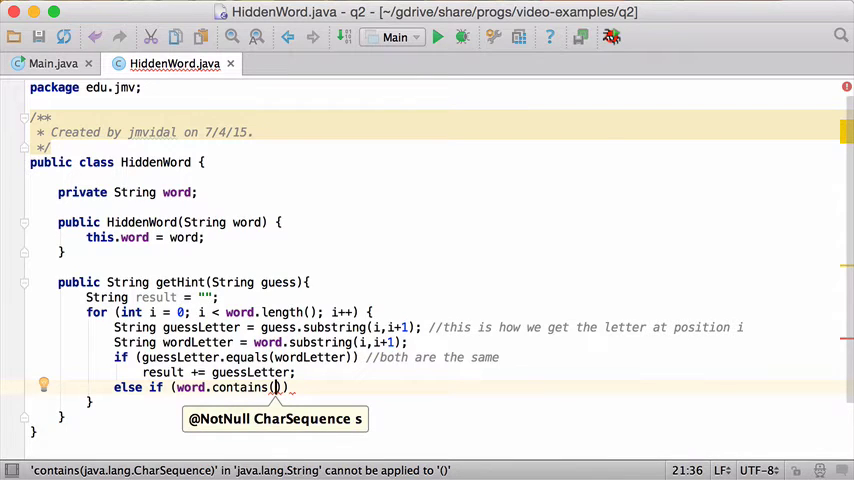
{"action": "left_click", "coordinate": [205, 192]}
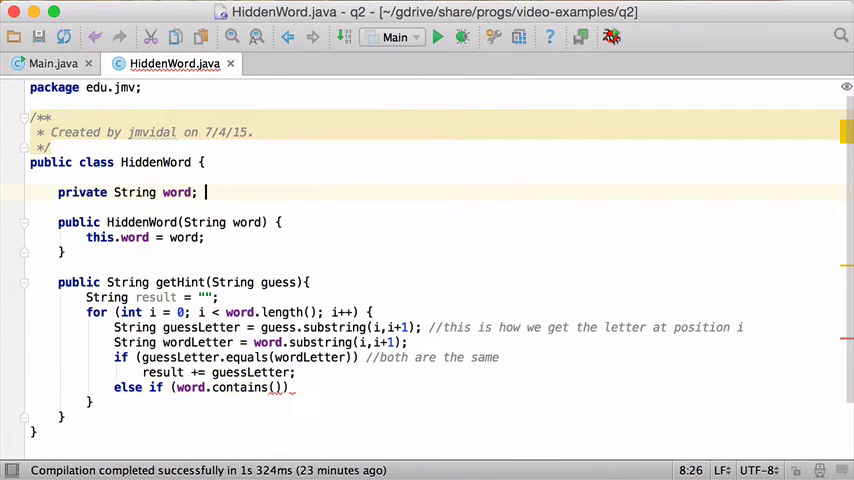
{"action": "type", "text": "//secret"}
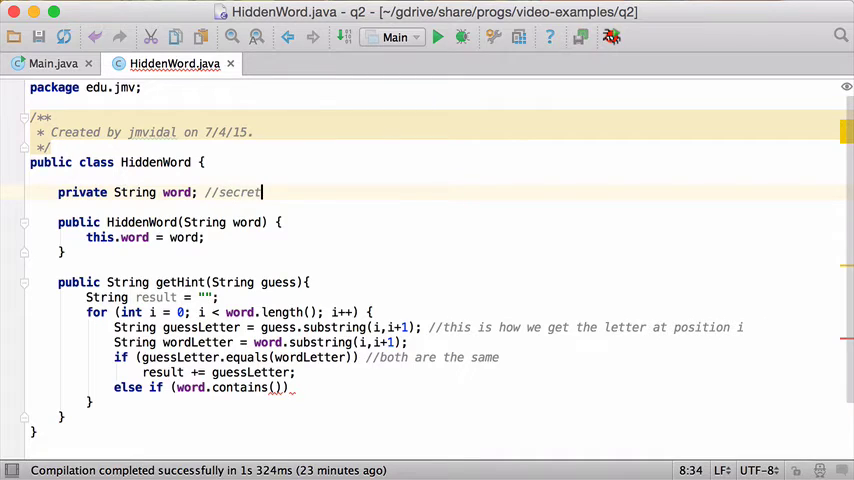
{"action": "key", "text": "Down"}
{"action": "key", "text": "Down"}
{"action": "key", "text": "Down"}
{"action": "key", "text": "Down"}
{"action": "key", "text": "Down"}
{"action": "key", "text": "Down"}
{"action": "key", "text": "Down"}
{"action": "key", "text": "Down"}
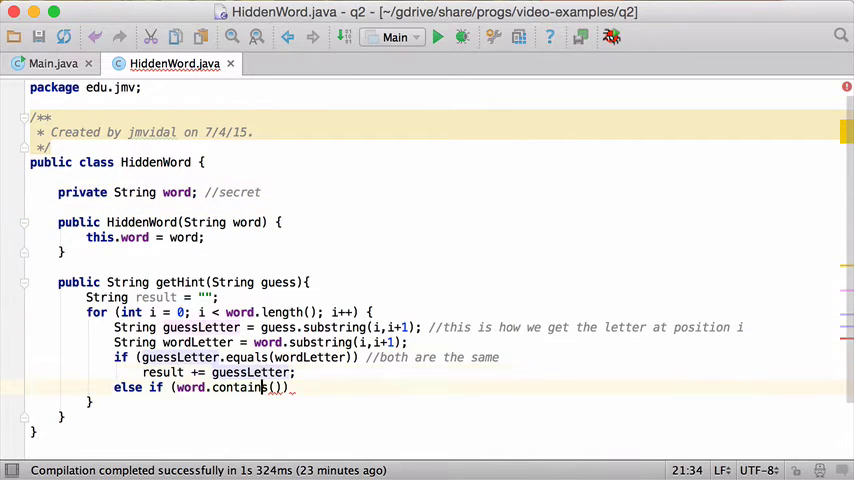
{"action": "key", "text": "Right"}
{"action": "key", "text": "Right"}
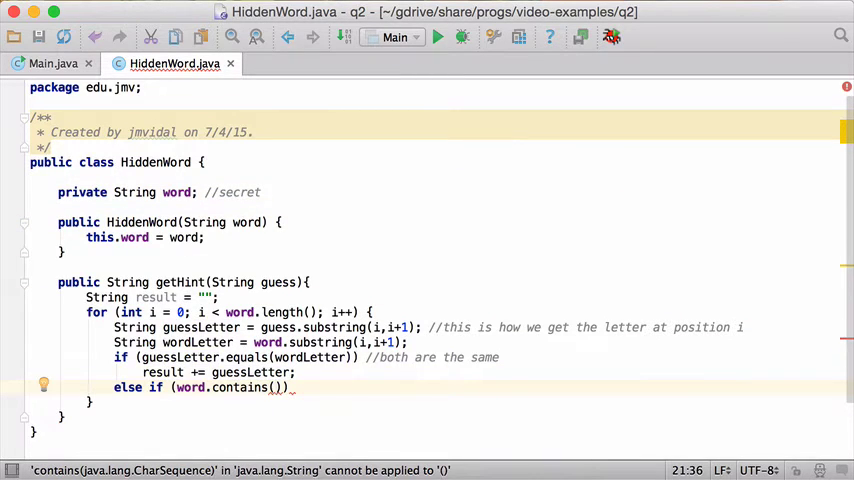
{"action": "type", "text": "guessL"}
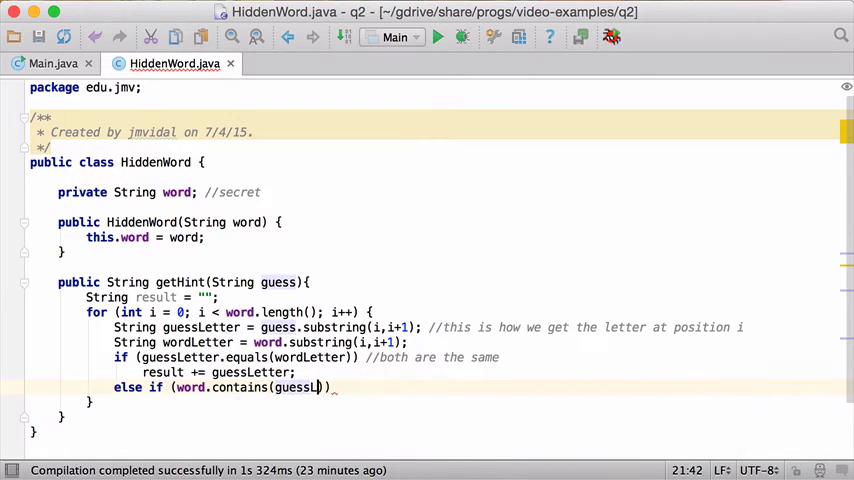
{"action": "type", "text": "etter"}
{"action": "key", "text": "Right"}
{"action": "key", "text": "Right"}
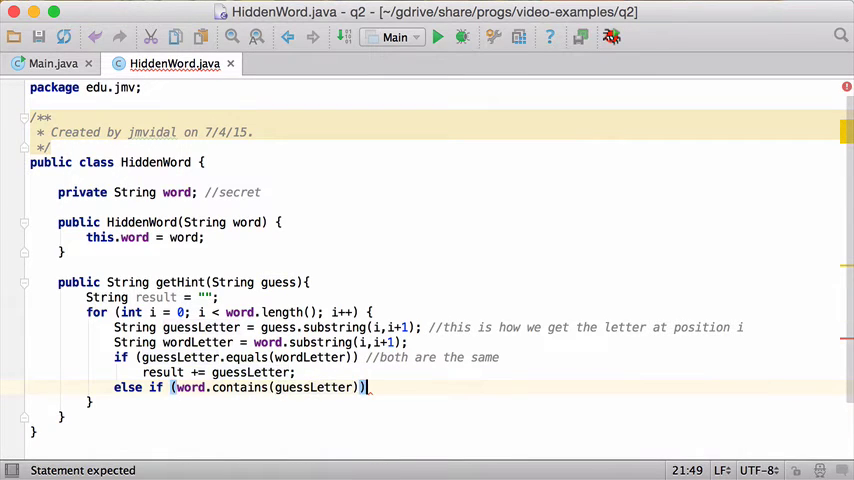
{"action": "key", "text": "Return"}
{"action": "type", "text": "result"}
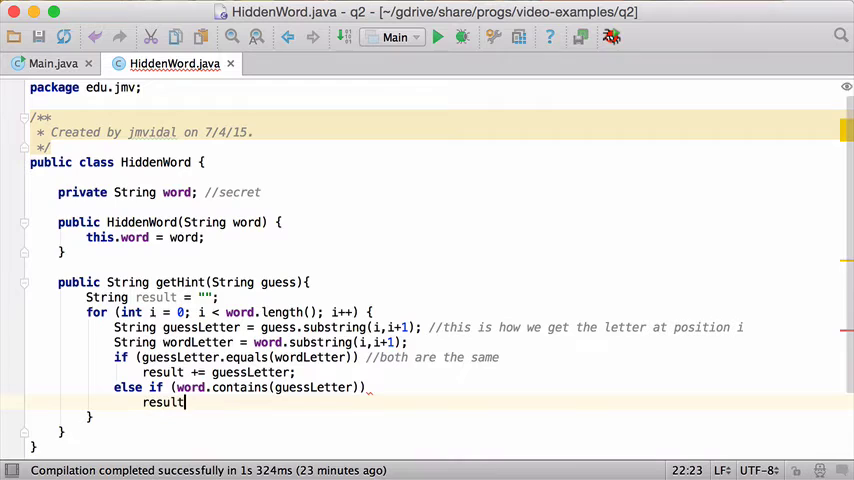
{"action": "type", "text": " += \""}
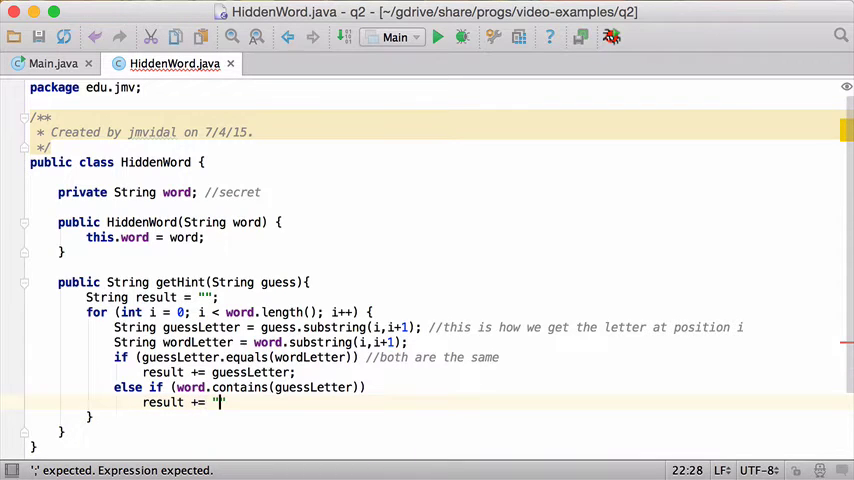
{"action": "type", "text": "+;"}
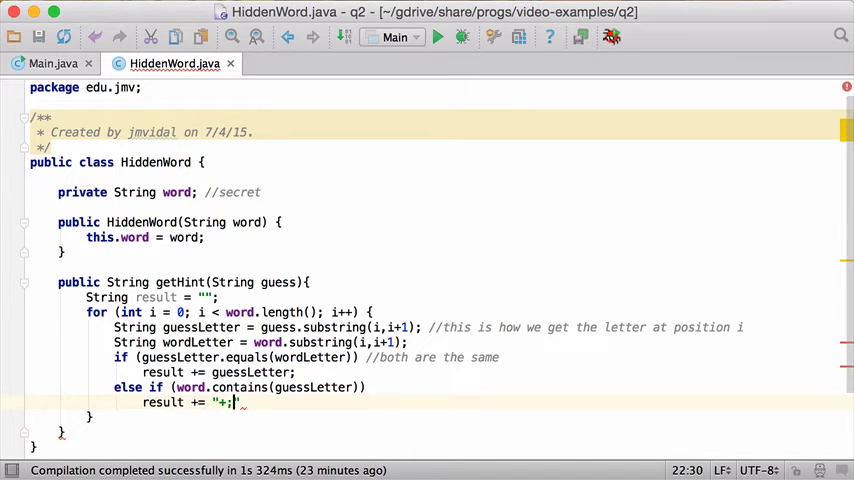
{"action": "key", "text": "BackSpace"}
{"action": "key", "text": "Right"}
{"action": "type", "text": ";"}
{"action": "key", "text": "Return"}
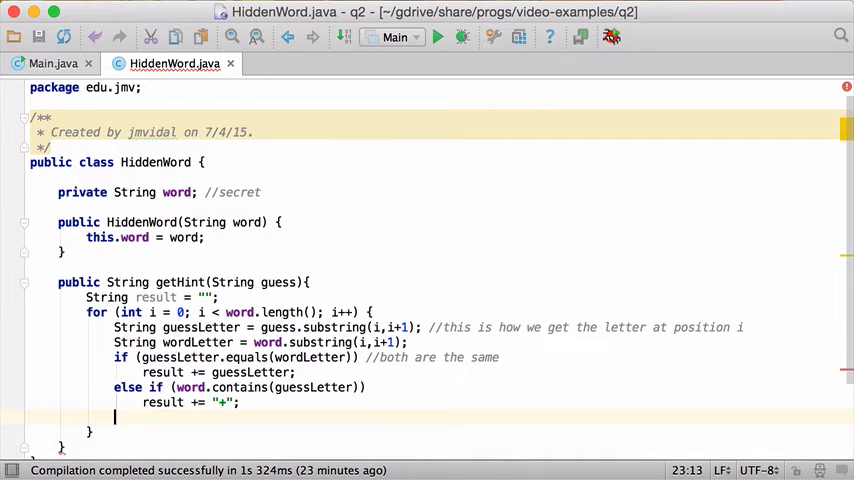
{"action": "type", "text": "ele"}
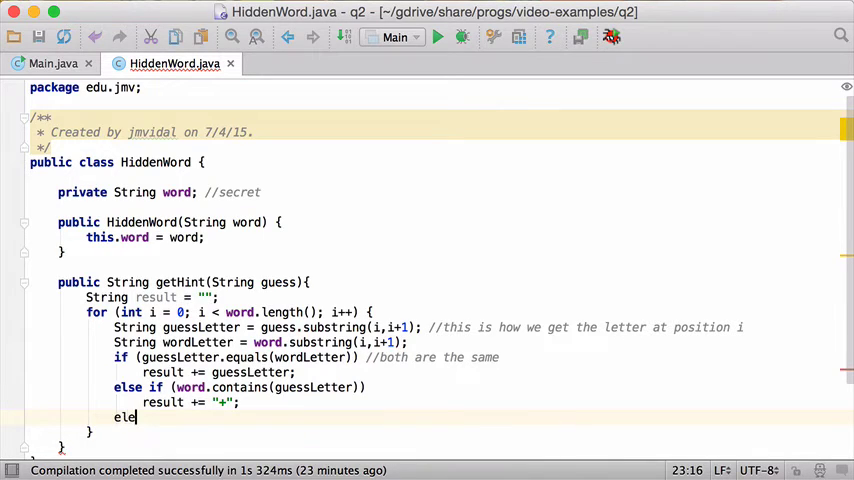
Add the else branch appending "*" and return result after the loop.
{"action": "key", "text": "BackSpace"}
{"action": "type", "text": "se"}
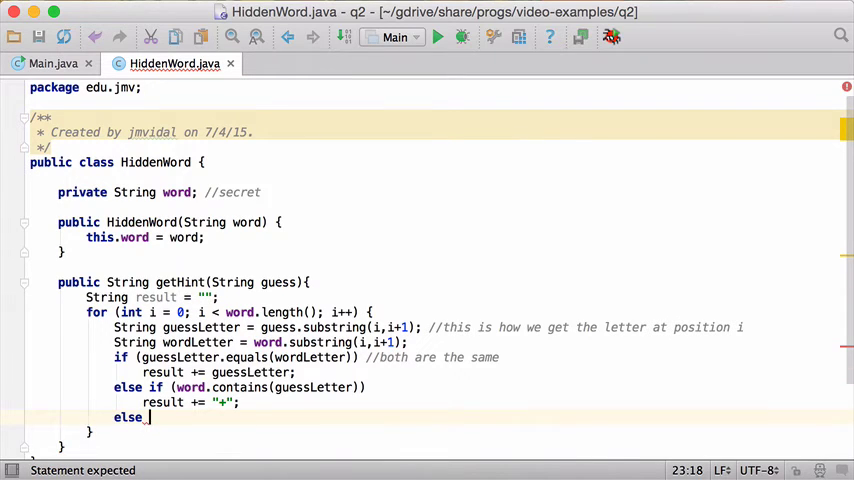
{"action": "key", "text": "Return"}
{"action": "type", "text": "resu"}
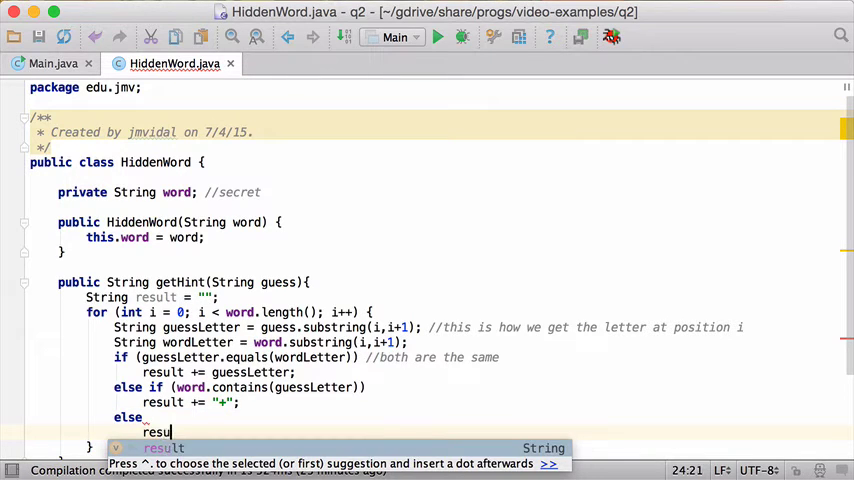
{"action": "type", "text": "lt "}
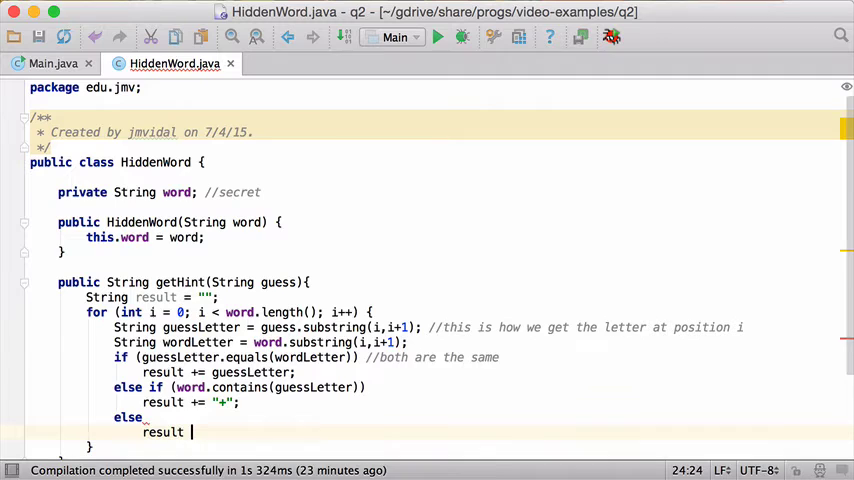
{"action": "type", "text": "+= "}
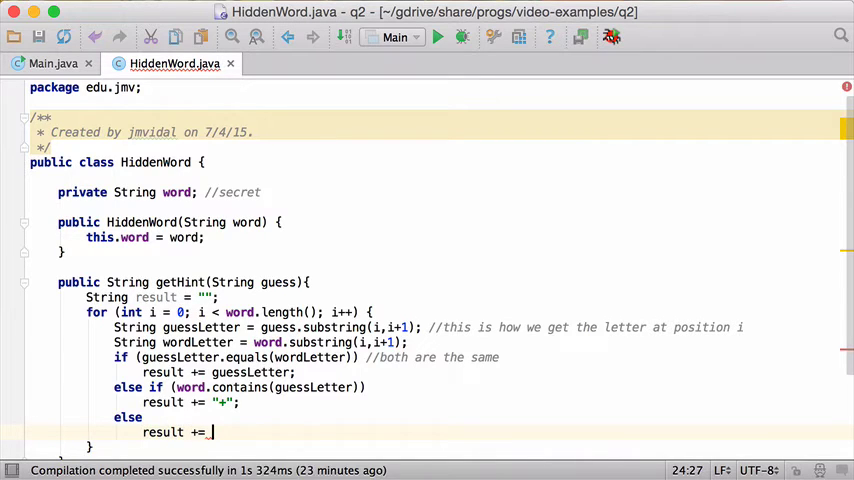
{"action": "type", "text": "\"*\""}
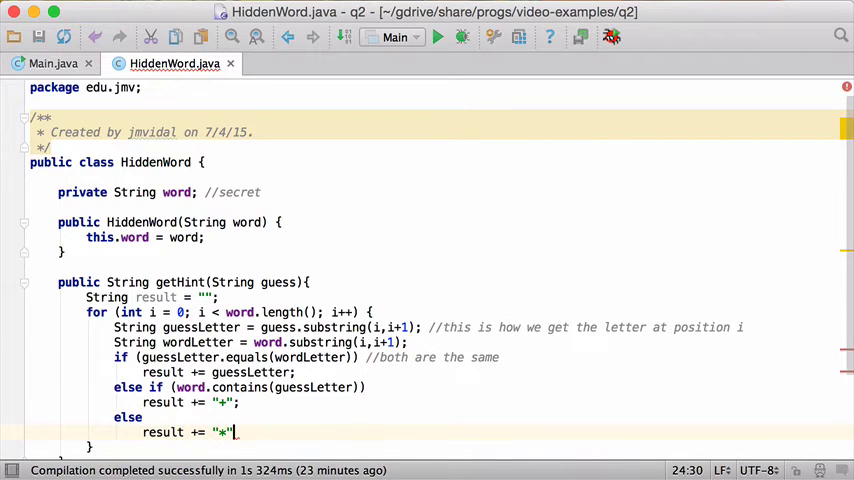
{"action": "type", "text": ";"}
{"action": "key", "text": "Down"}
{"action": "key", "text": "Down"}
{"action": "key", "text": "Down"}
{"action": "key", "text": "Down"}
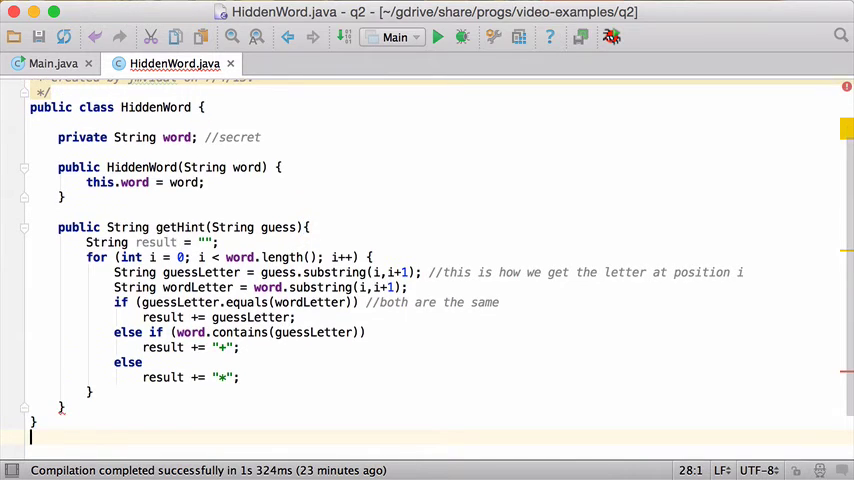
{"action": "key", "text": "Up"}
{"action": "key", "text": "Up"}
{"action": "key", "text": "End"}
{"action": "key", "text": "Up"}
{"action": "key", "text": "End"}
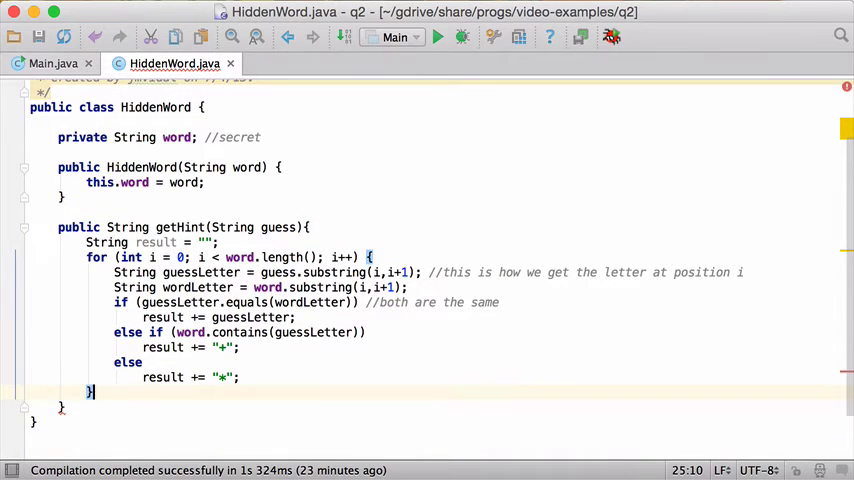
{"action": "key", "text": "Return"}
{"action": "type", "text": "return"}
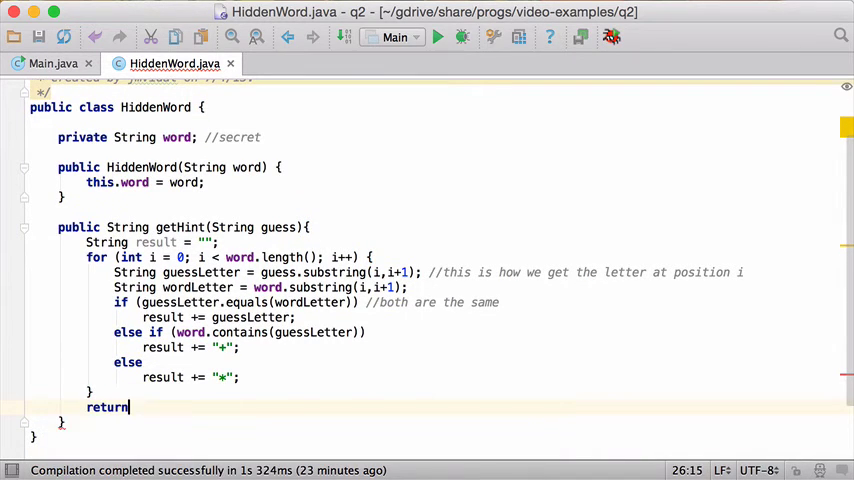
{"action": "type", "text": " re"}
{"action": "key", "text": "Return"}
{"action": "type", "text": ";"}
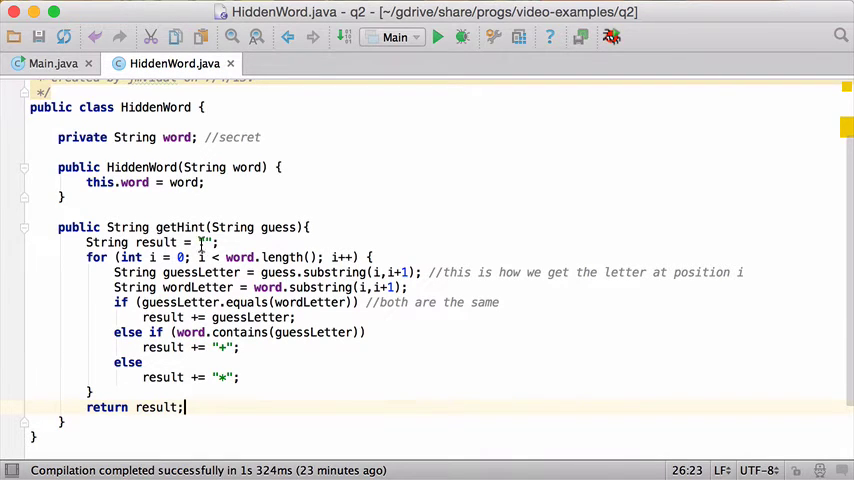
{"action": "key", "text": "F1"}
{"action": "key", "text": "Escape"}
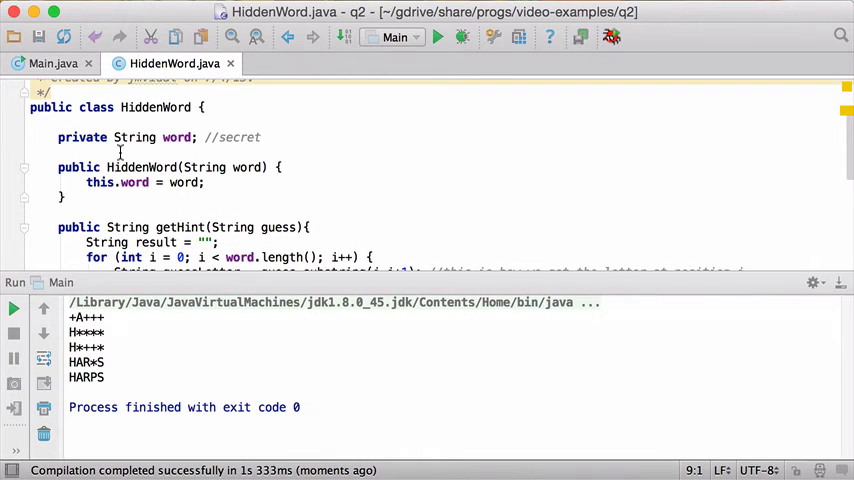
View Main's test calls beside the printed hints, then head to the problem PDF.
{"action": "left_click", "coordinate": [40, 63]}
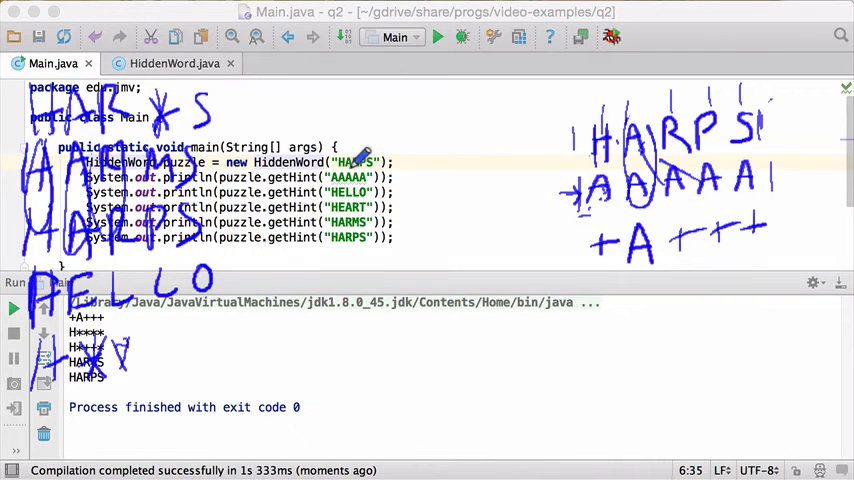
{"action": "key", "text": "super+Tab"}
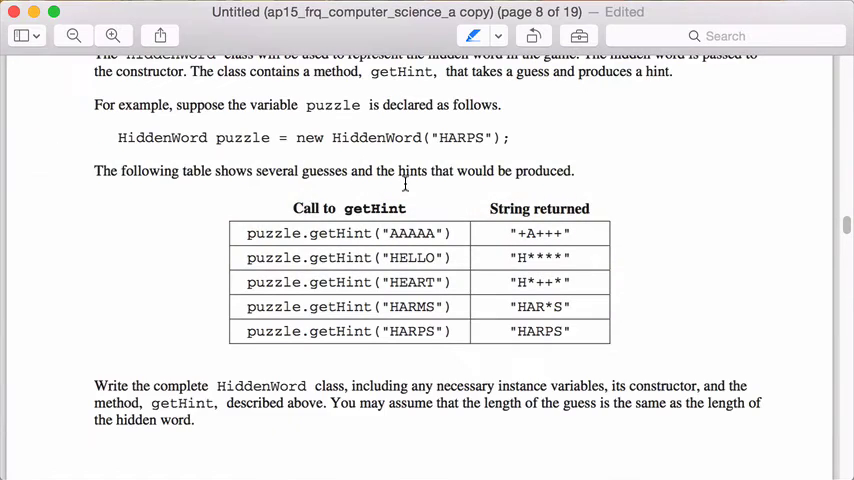
{"action": "scroll", "coordinate": [405, 180], "scroll_direction": "up", "scroll_amount": 2}
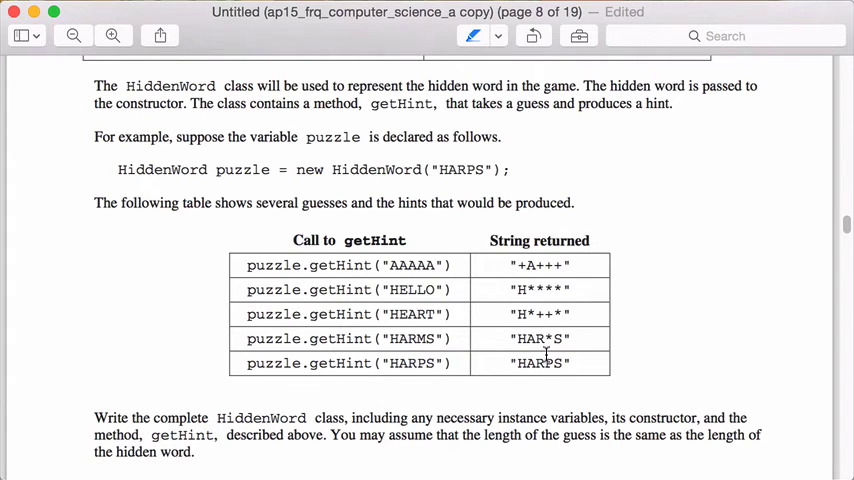
Compare the PDF's expected hint table with the run output, then return to HiddenWord.java.
{"action": "key", "text": "super+Tab"}
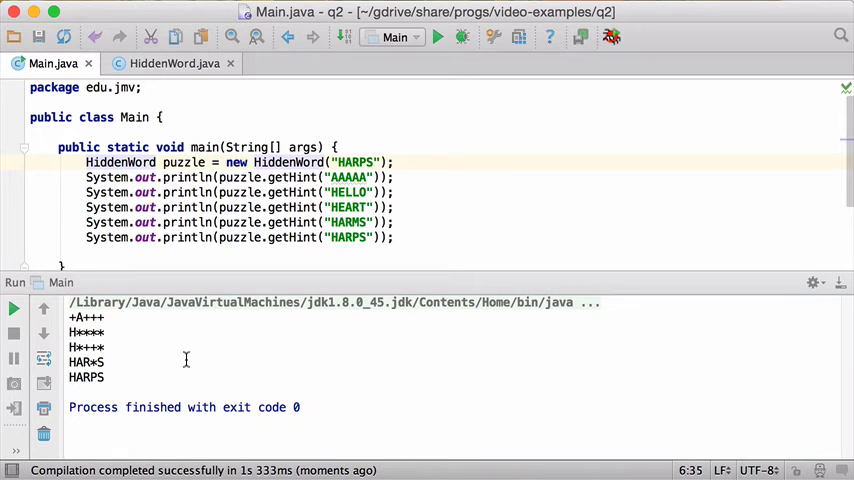
{"action": "key", "text": "super+Tab"}
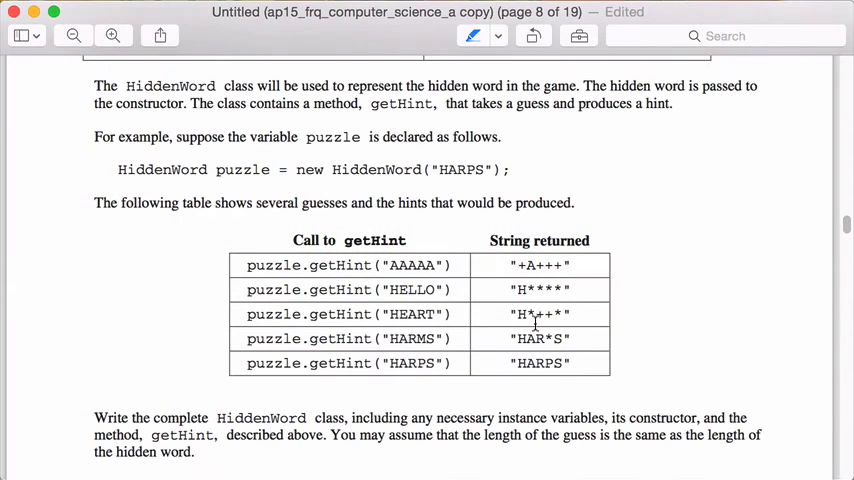
{"action": "key", "text": "super+Tab"}
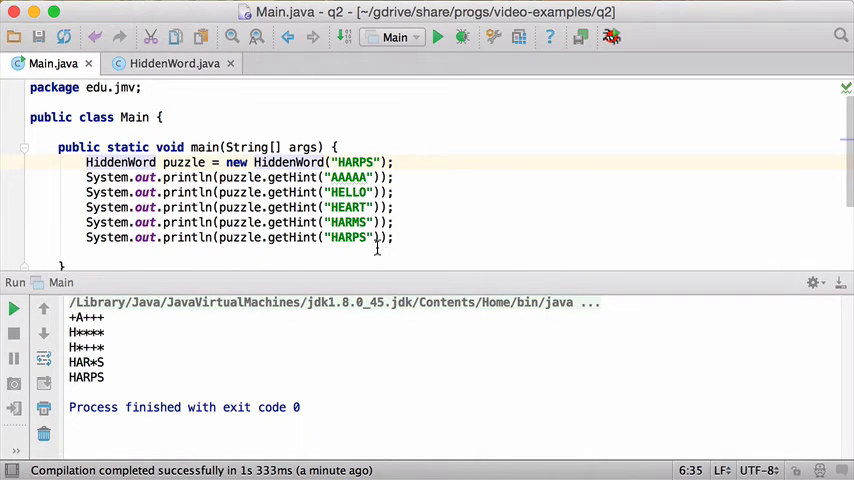
{"action": "key", "text": "ctrl+Tab"}
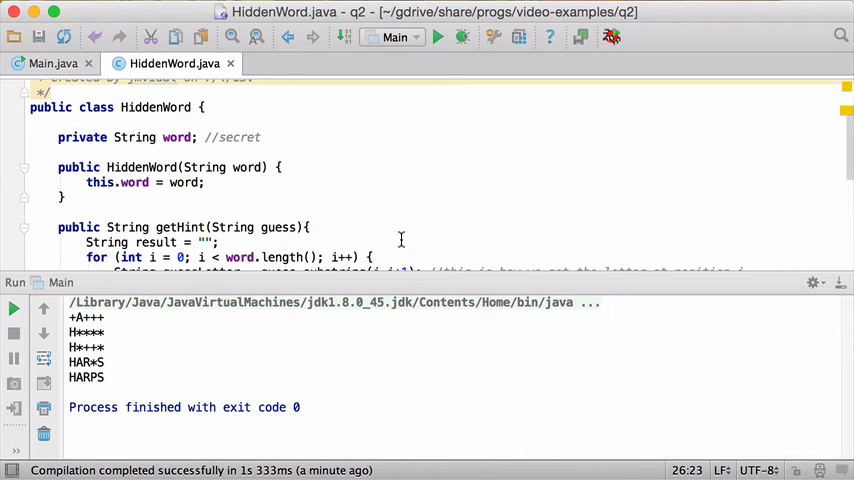
{"action": "key", "text": "super+4"}
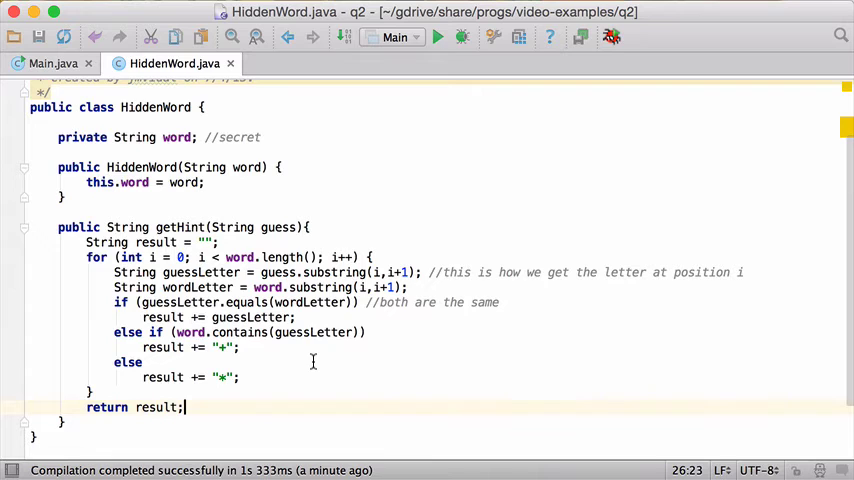
{"action": "left_click", "coordinate": [249, 302]}
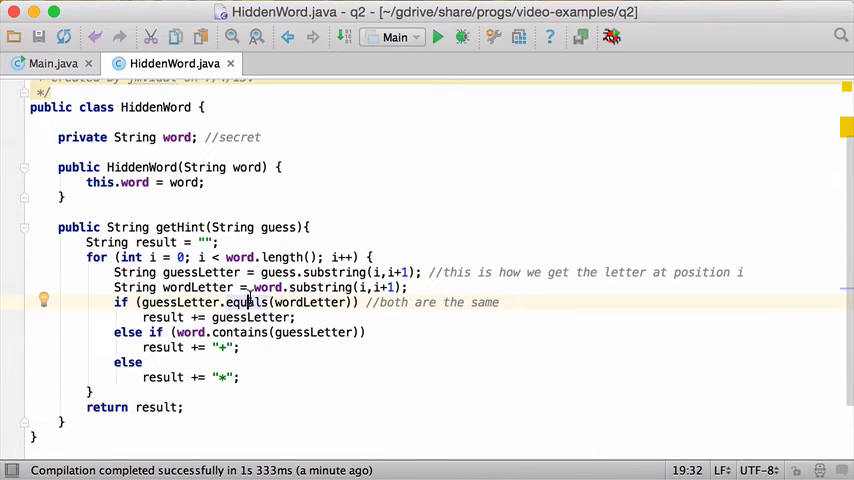
{"action": "scroll", "coordinate": [249, 300], "scroll_direction": "down", "scroll_amount": 1}
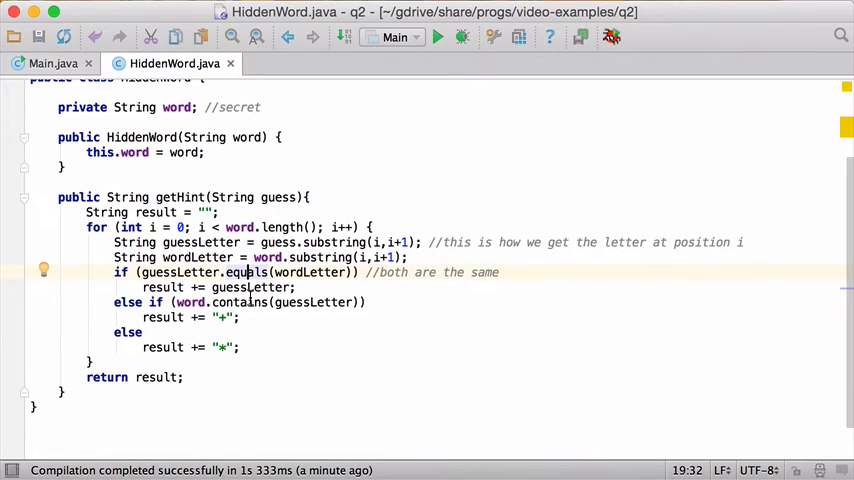
{"action": "left_click", "coordinate": [263, 213]}
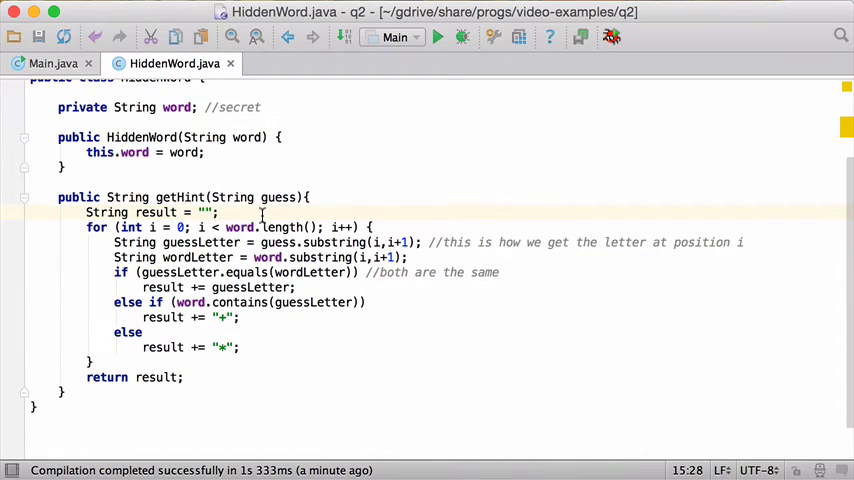
{"action": "left_click", "coordinate": [299, 287]}
{"action": "type", "text": "//"}
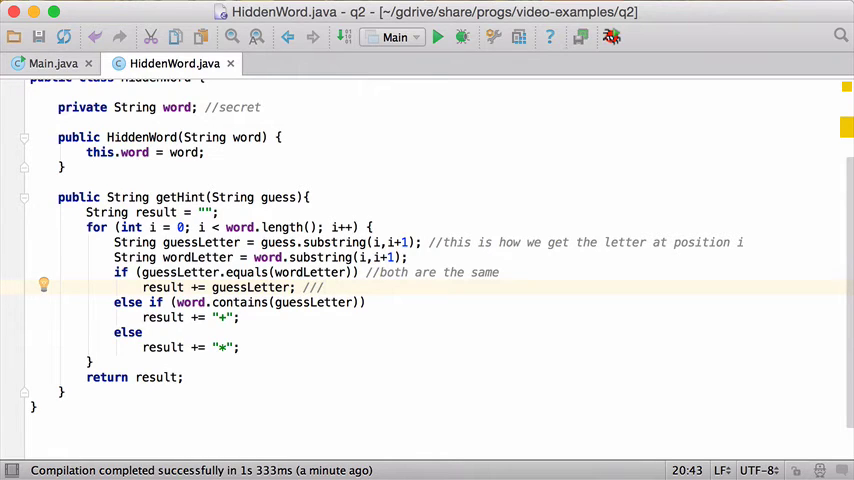
{"action": "type", "text": "immu"}
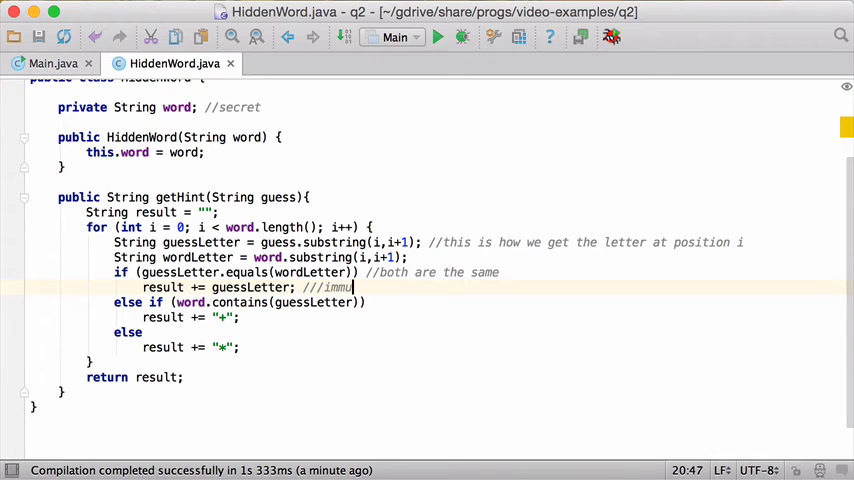
{"action": "key", "text": "BackSpace"}
{"action": "key", "text": "BackSpace"}
{"action": "key", "text": "BackSpace"}
{"action": "key", "text": "BackSpace"}
{"action": "type", "text": "Str"}
{"action": "type", "text": "ings are im"}
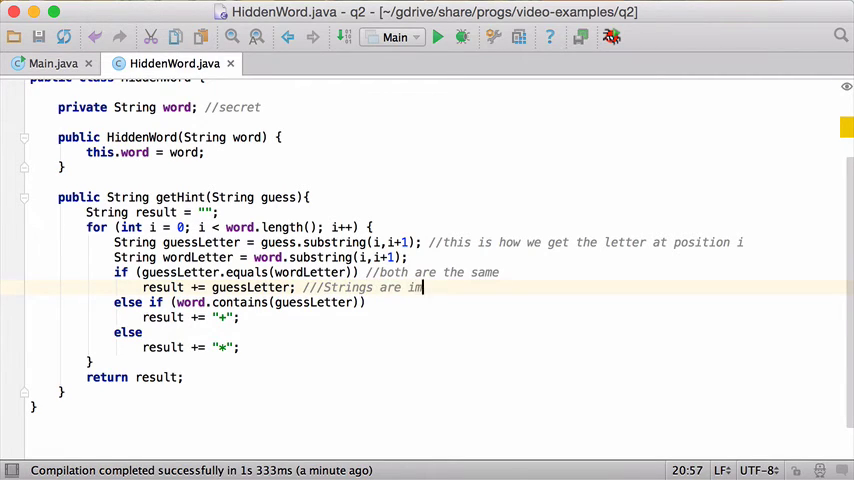
{"action": "type", "text": "mutable"}
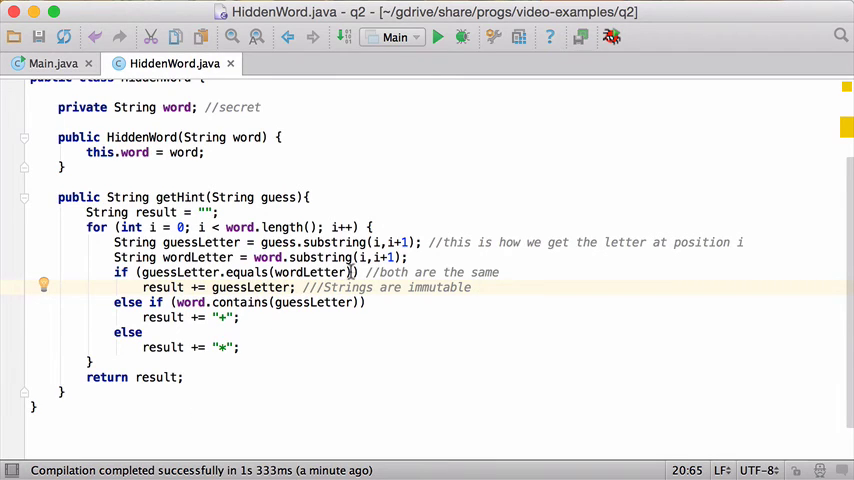
{"action": "left_click", "coordinate": [469, 304]}
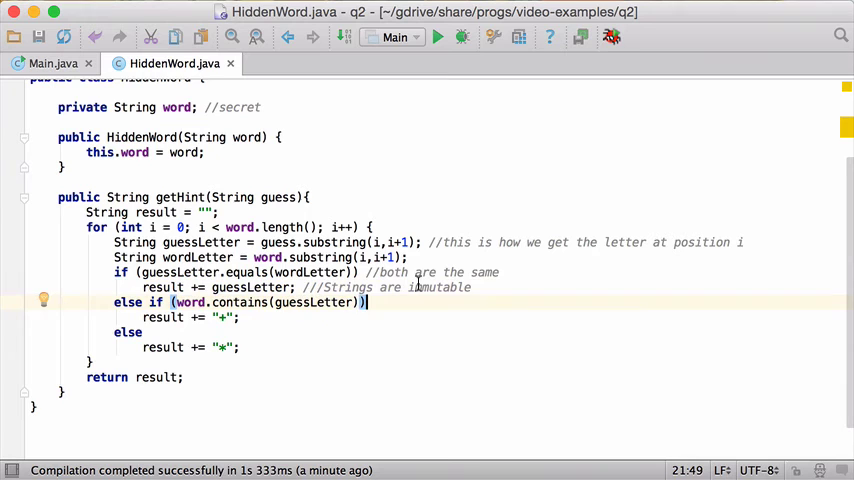
{"action": "left_click", "coordinate": [418, 287]}
{"action": "left_click", "coordinate": [229, 213]}
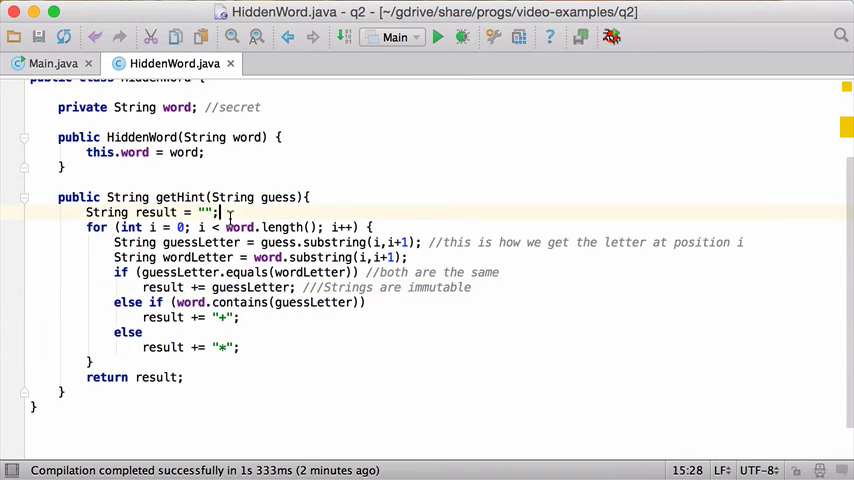
Declare StringBuilder result = new StringBuilder() and remove the old String result line.
{"action": "key", "text": "End"}
{"action": "key", "text": "Return"}
{"action": "type", "text": "S"}
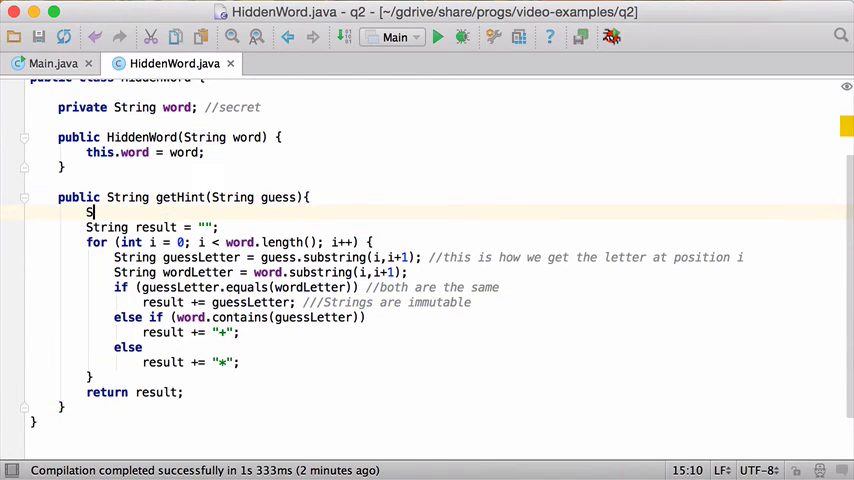
{"action": "type", "text": "tringB"}
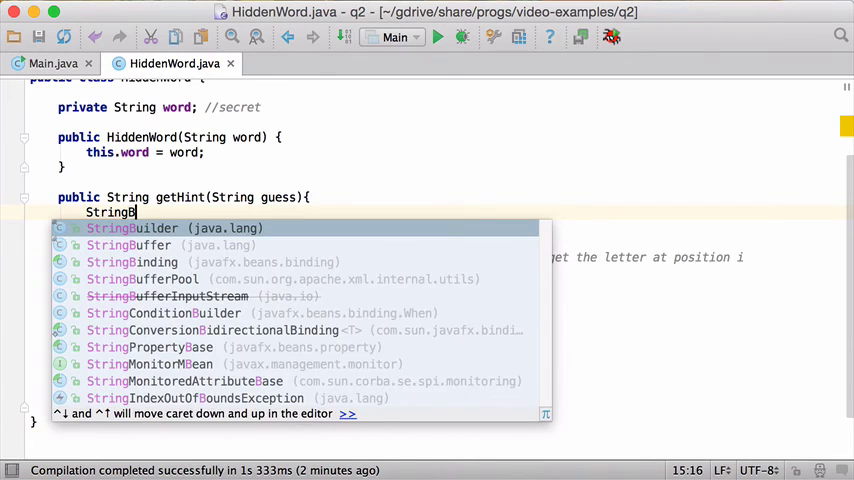
{"action": "key", "text": "Return"}
{"action": "type", "text": "resul"}
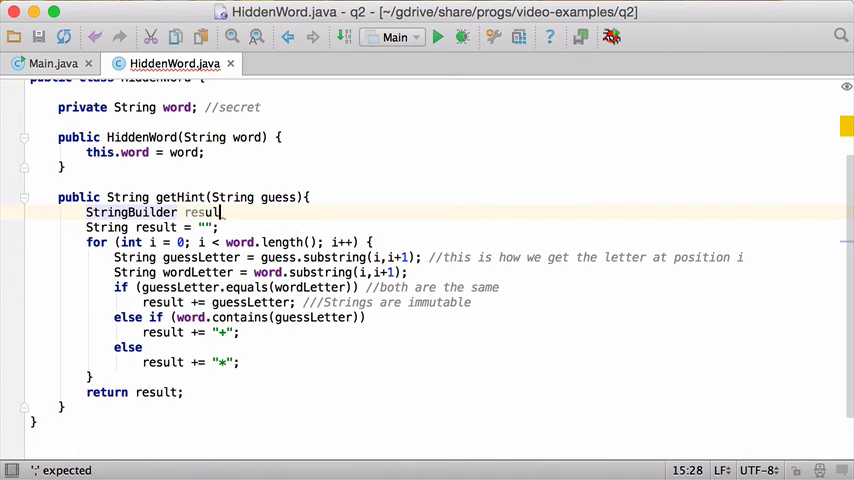
{"action": "type", "text": "t ="}
{"action": "key", "text": "BackSpace"}
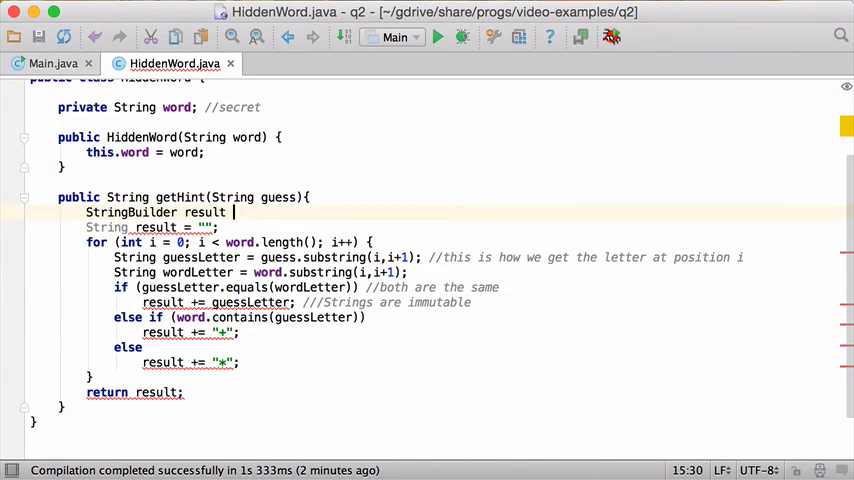
{"action": "type", "text": "= n"}
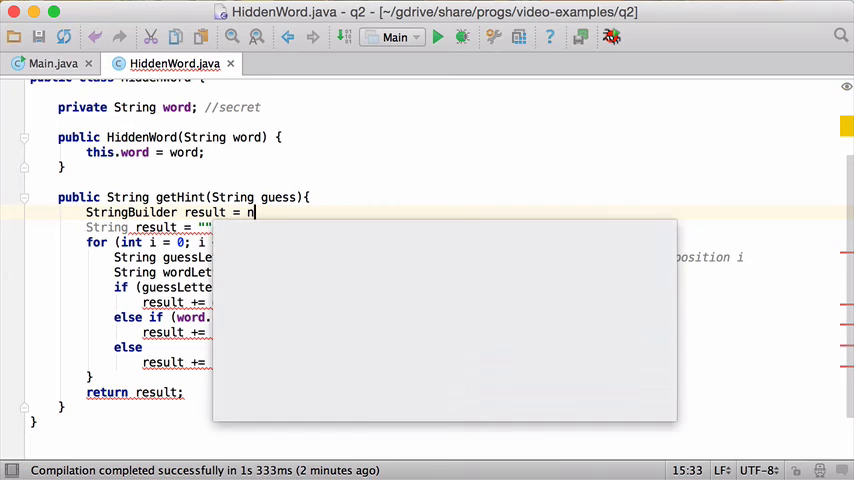
{"action": "type", "text": "ew Str"}
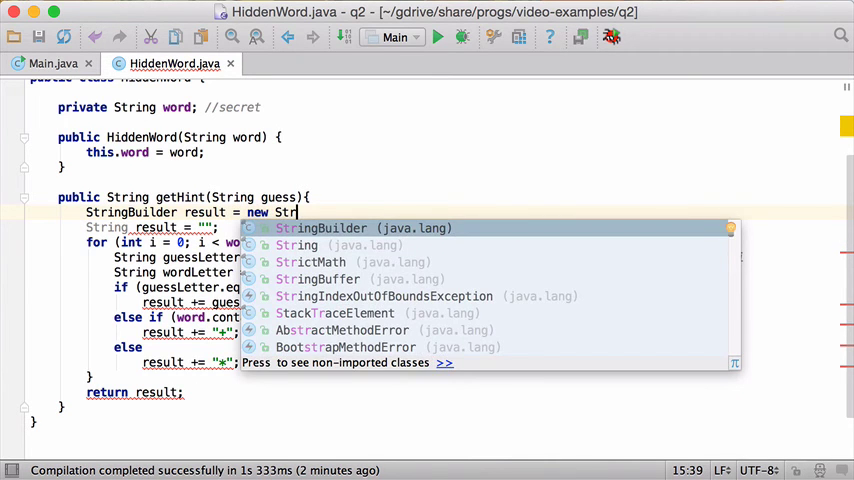
{"action": "key", "text": "Return"}
{"action": "type", "text": ");"}
{"action": "key", "text": "Down"}
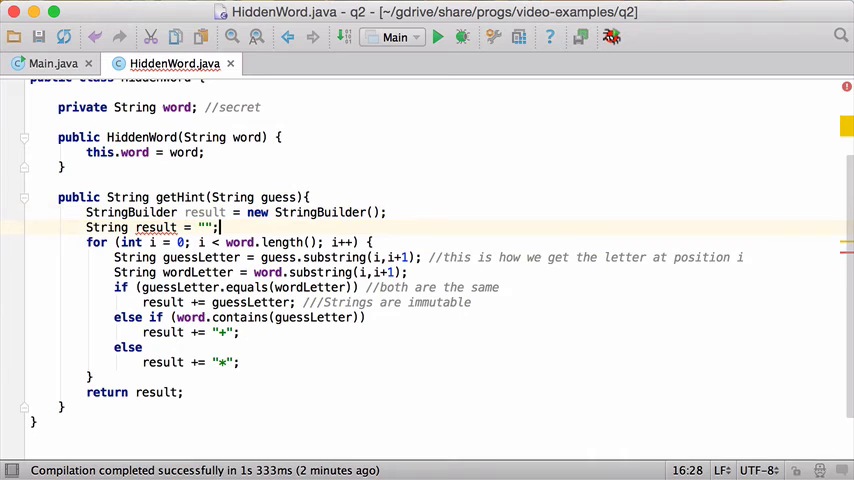
{"action": "key", "text": "Home"}
{"action": "key", "text": "Home"}
{"action": "key", "text": "shift+End"}
{"action": "key", "text": "Delete"}
{"action": "key", "text": "Delete"}
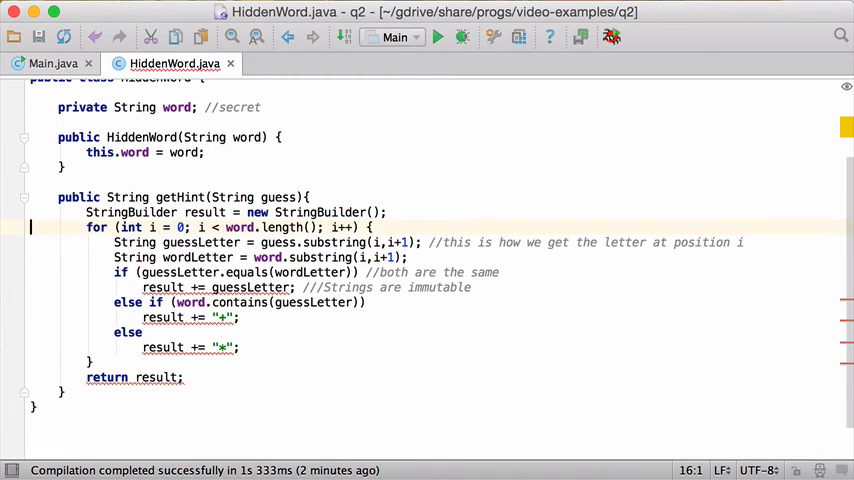
Replace the matching-letter concatenation with result.append(guessLetter).
{"action": "key", "text": "Down"}
{"action": "key", "text": "Down"}
{"action": "key", "text": "Down"}
{"action": "key", "text": "Left"}
{"action": "key", "text": "Return"}
{"action": "key", "text": "Tab"}
{"action": "type", "text": "re"}
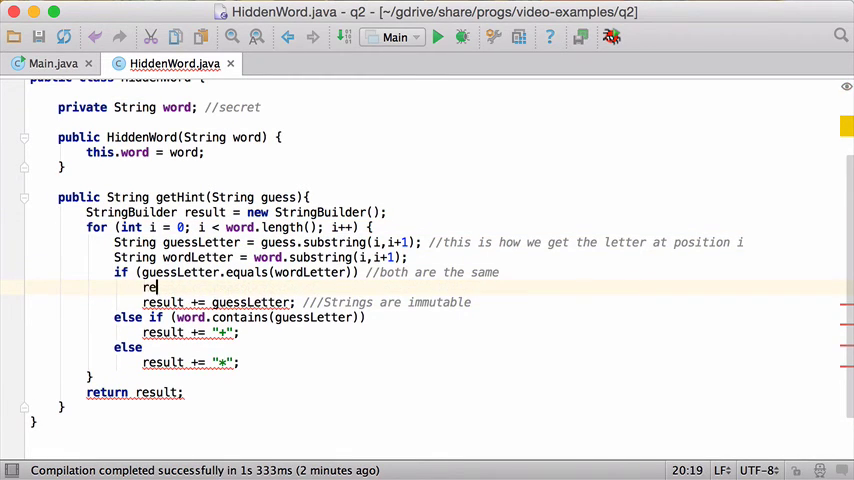
{"action": "type", "text": "sult.ap"}
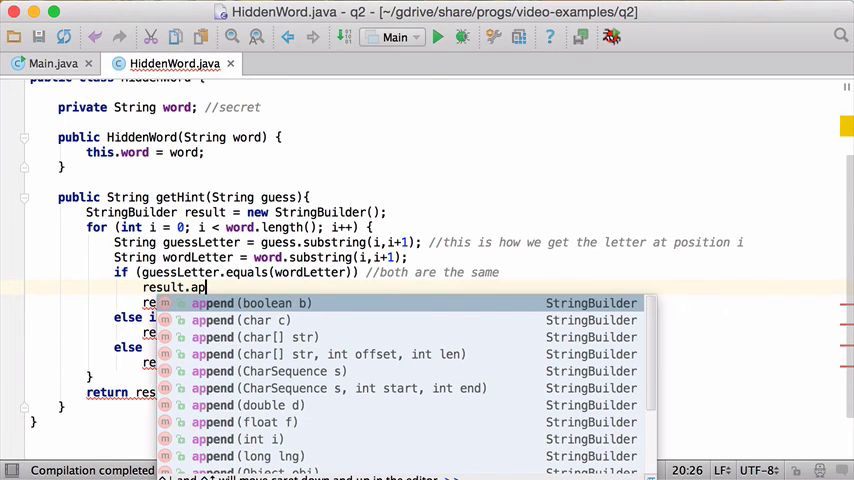
{"action": "key", "text": "Return"}
{"action": "key", "text": "Delete"}
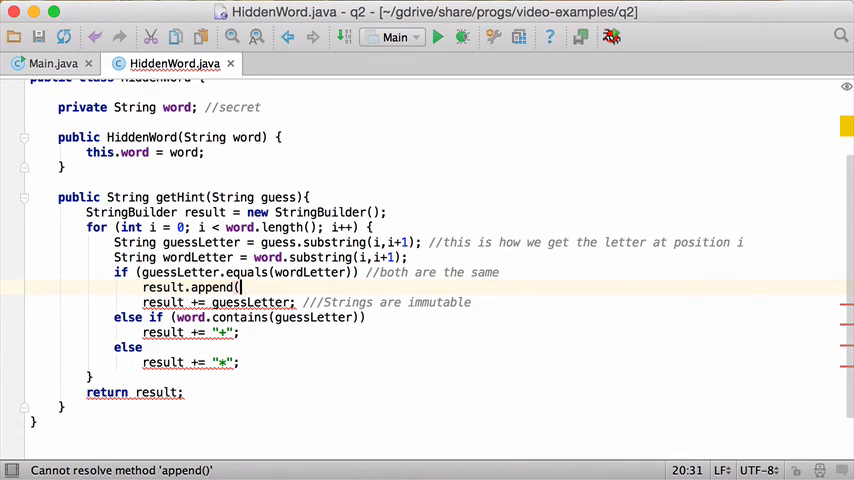
{"action": "key", "text": "Delete"}
{"action": "key", "text": "Delete"}
{"action": "key", "text": "Delete"}
{"action": "key", "text": "Delete"}
{"action": "key", "text": "Delete"}
{"action": "key", "text": "Delete"}
{"action": "key", "text": "Delete"}
{"action": "key", "text": "Delete"}
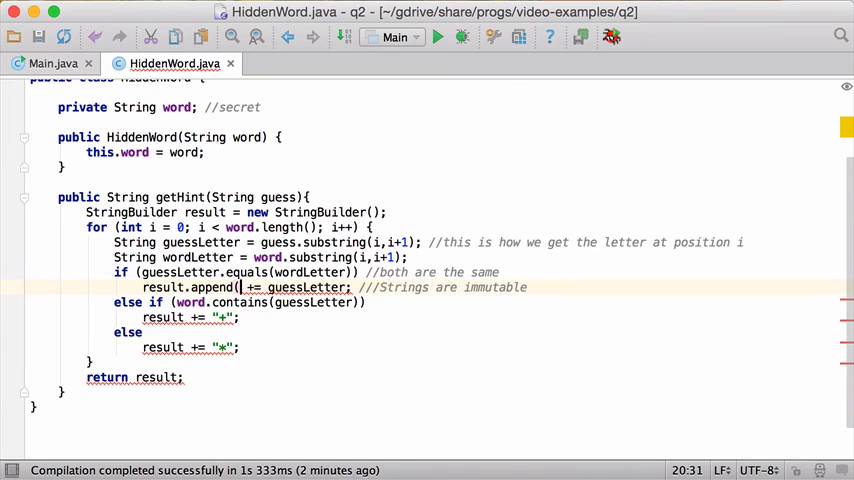
{"action": "key", "text": "Delete"}
{"action": "key", "text": "Delete"}
{"action": "key", "text": "Delete"}
{"action": "key", "text": "Right"}
{"action": "key", "text": "Right"}
{"action": "key", "text": "Right"}
{"action": "key", "text": "Right"}
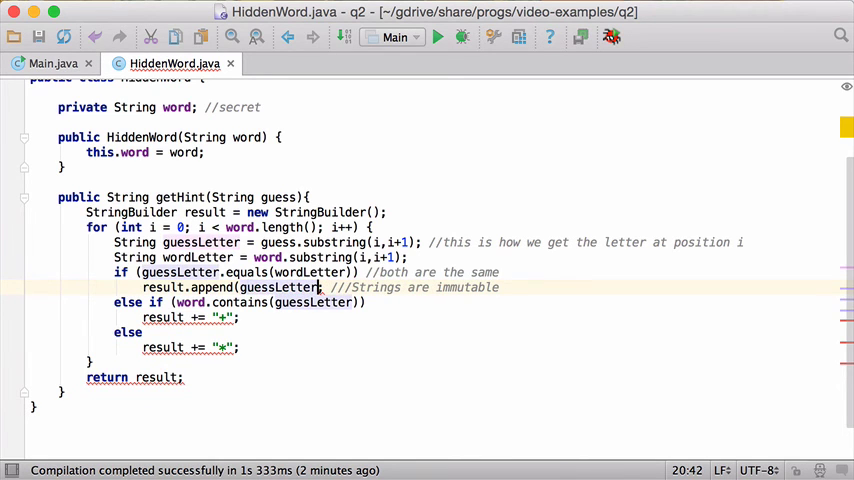
{"action": "type", "text": ");"}
Replace the contains branch's += with result.append("+").
{"action": "key", "text": "Down"}
{"action": "key", "text": "Down"}
{"action": "key", "text": "Up"}
{"action": "key", "text": "End"}
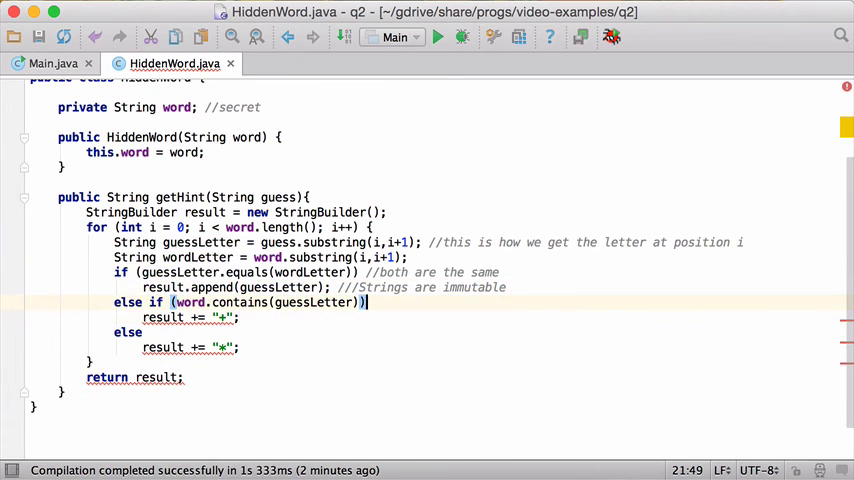
{"action": "key", "text": "Return"}
{"action": "type", "text": "result.app"}
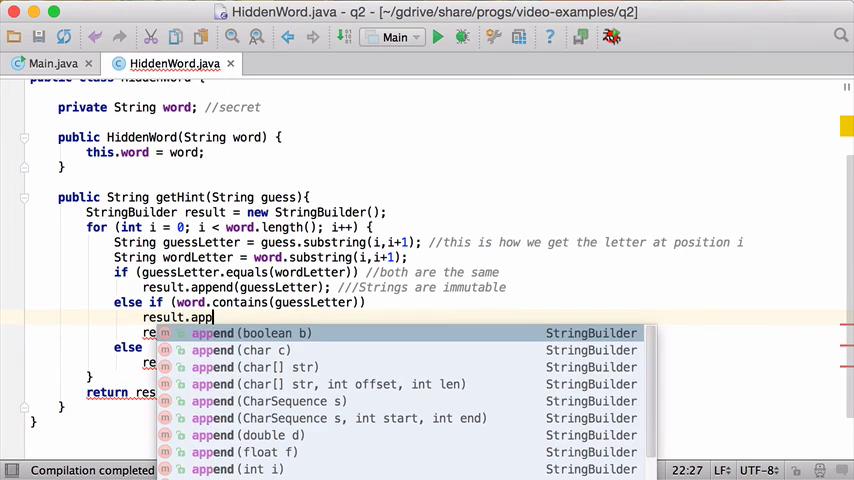
{"action": "type", "text": "end(\""}
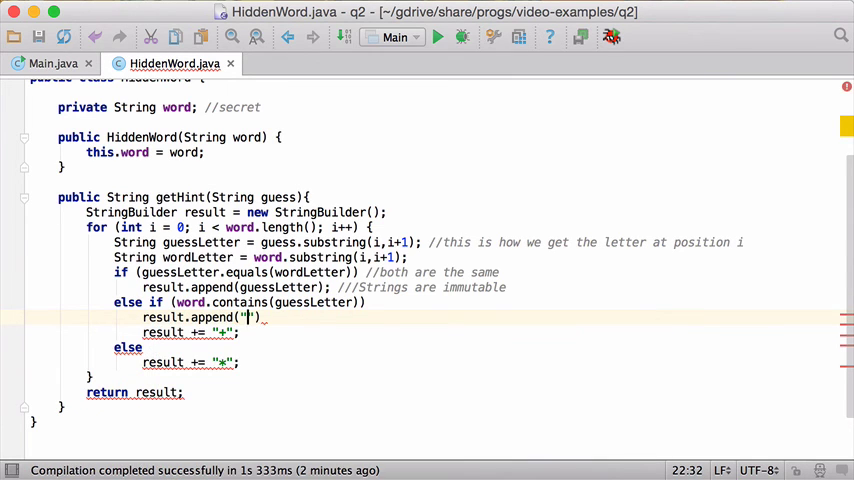
{"action": "type", "text": "+\");"}
{"action": "key", "text": "Down"}
{"action": "key", "text": "Home"}
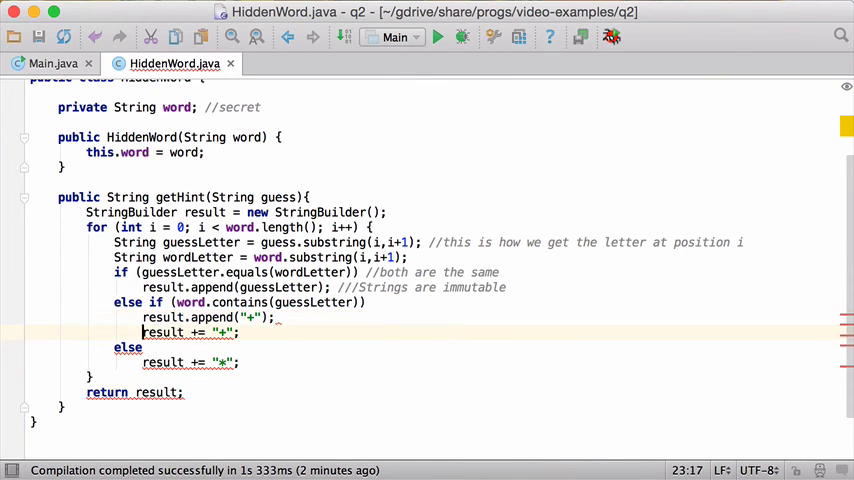
{"action": "key", "text": "Home"}
{"action": "key", "text": "shift+Down"}
{"action": "key", "text": "BackSpace"}
Replace the else branch's += with result.append("*").
{"action": "key", "text": "End"}
{"action": "key", "text": "Return"}
{"action": "type", "text": "re"}
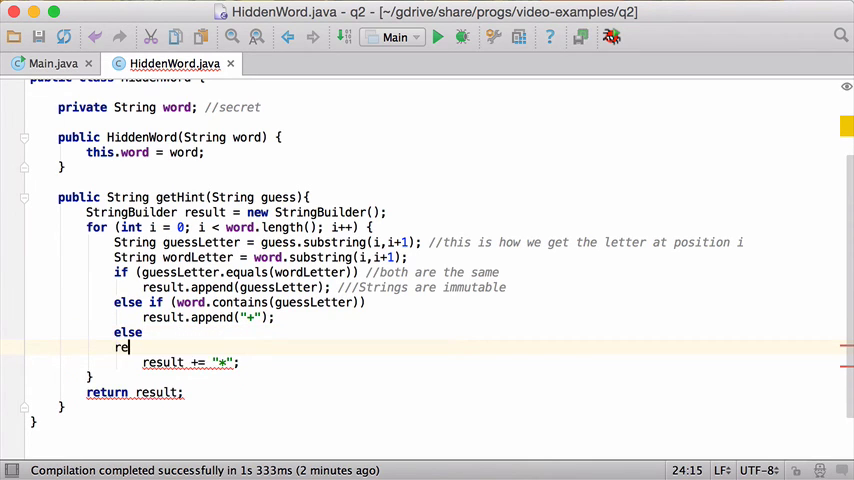
{"action": "key", "text": "BackSpace"}
{"action": "key", "text": "BackSpace"}
{"action": "key", "text": "Tab"}
{"action": "type", "text": "result."}
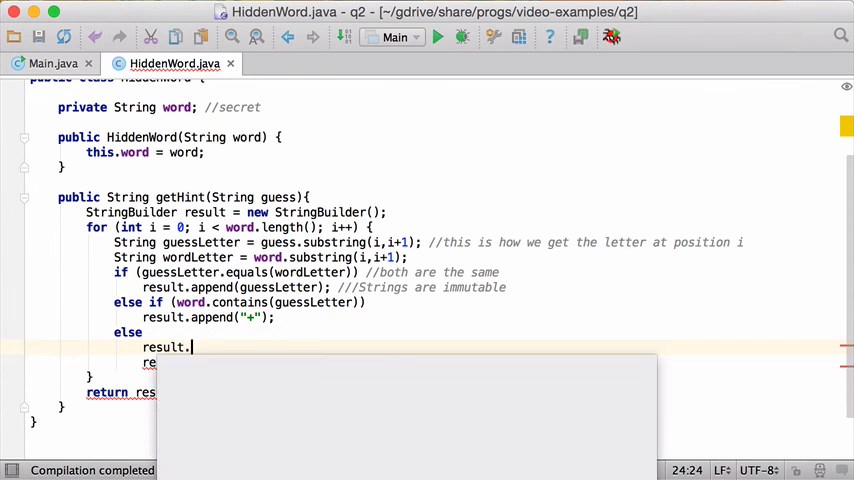
{"action": "type", "text": "append(\""}
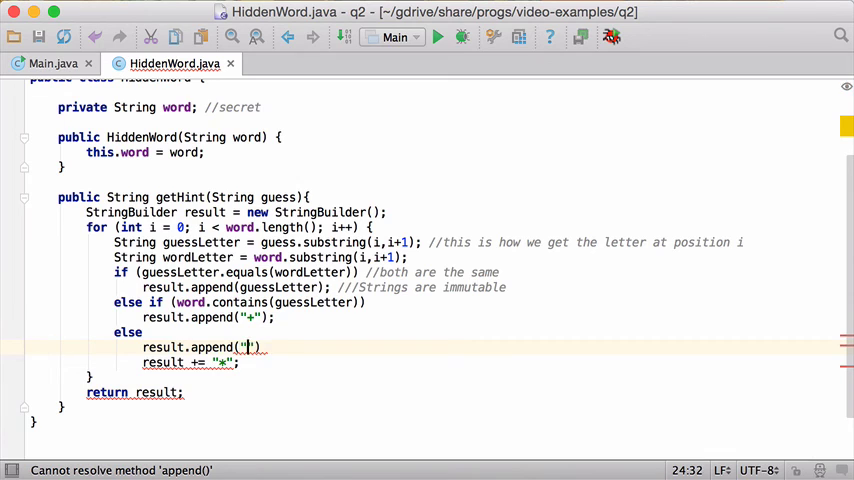
{"action": "type", "text": "*\");"}
{"action": "key", "text": "Down"}
{"action": "key", "text": "Home"}
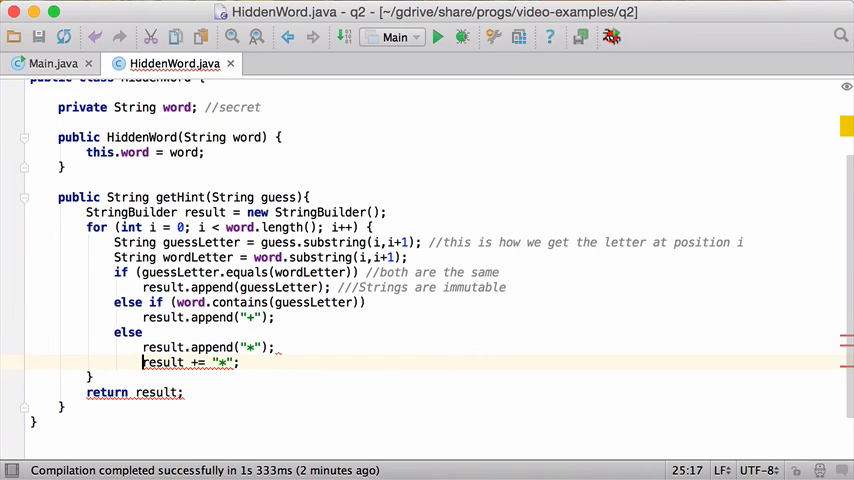
{"action": "key", "text": "Home"}
{"action": "key", "text": "shift+End"}
{"action": "key", "text": "Delete"}
{"action": "key", "text": "Delete"}
Change the return statement to return result.toString().
{"action": "key", "text": "Down"}
{"action": "key", "text": "End"}
{"action": "key", "text": "BackSpace"}
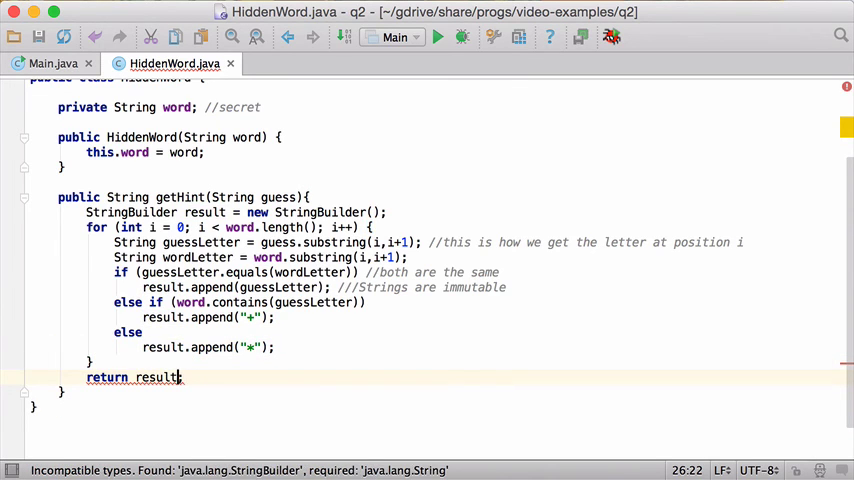
{"action": "type", "text": ".t"}
{"action": "key", "text": "Return"}
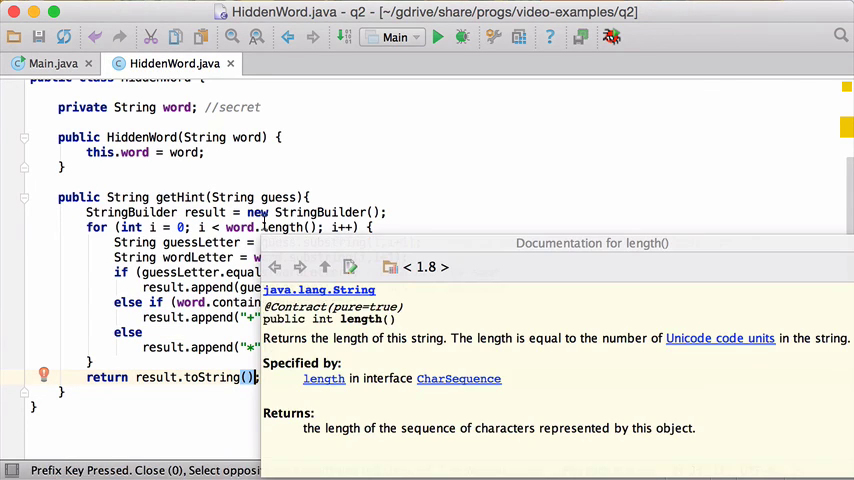
Rerun Main to confirm hints +A+++ through HARPS, then hide the Run window.
{"action": "key", "text": "Escape"}
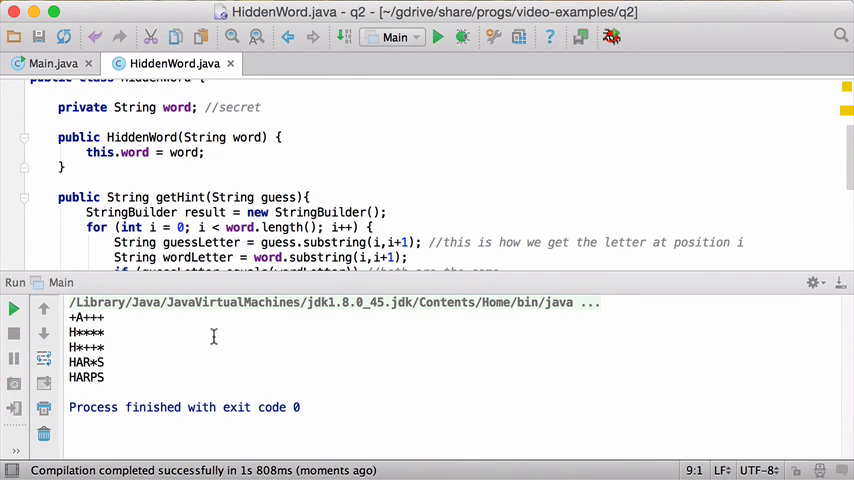
{"action": "left_click", "coordinate": [425, 155]}
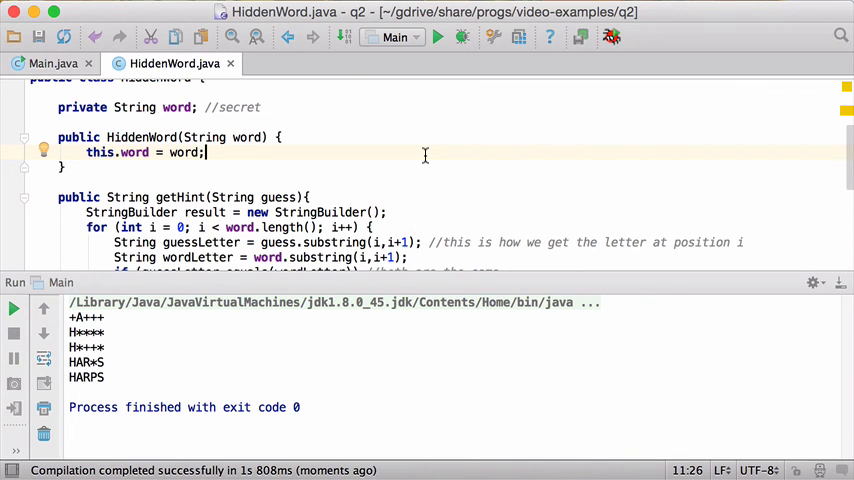
{"action": "key", "text": "super+4"}
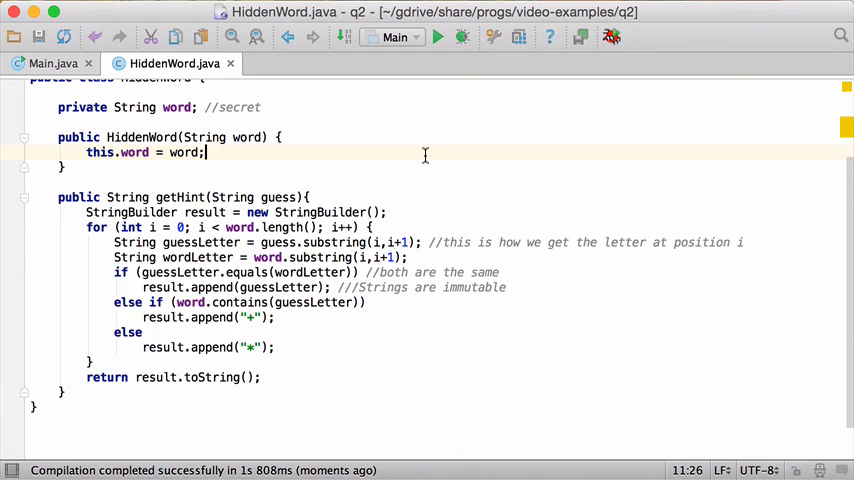